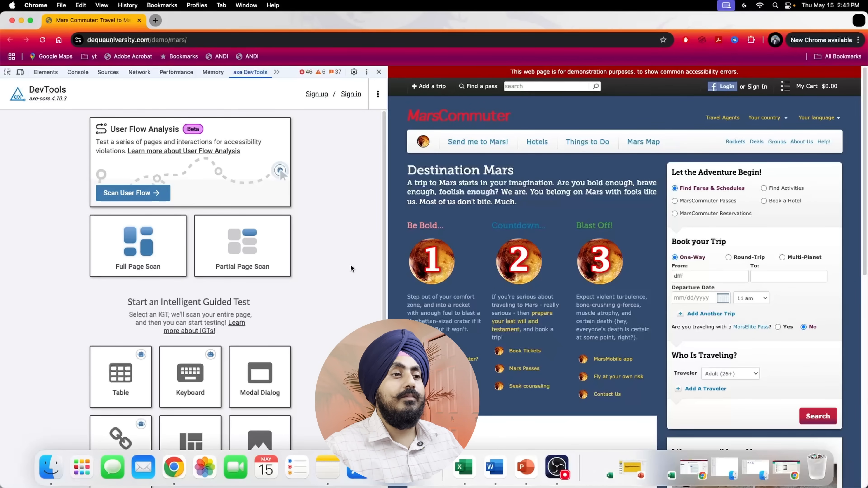
Run a partial page scan on the navigation bar's menu-panel container
scroll(351, 265, down, 1)
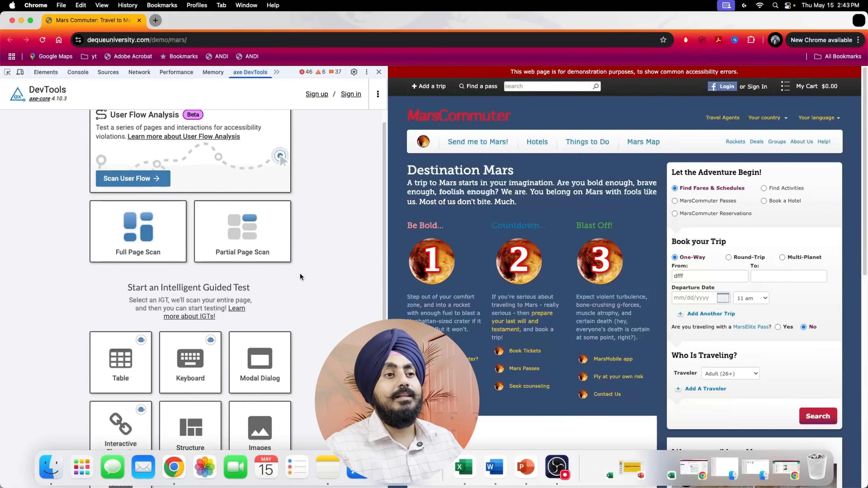
scroll(300, 273, down, 2)
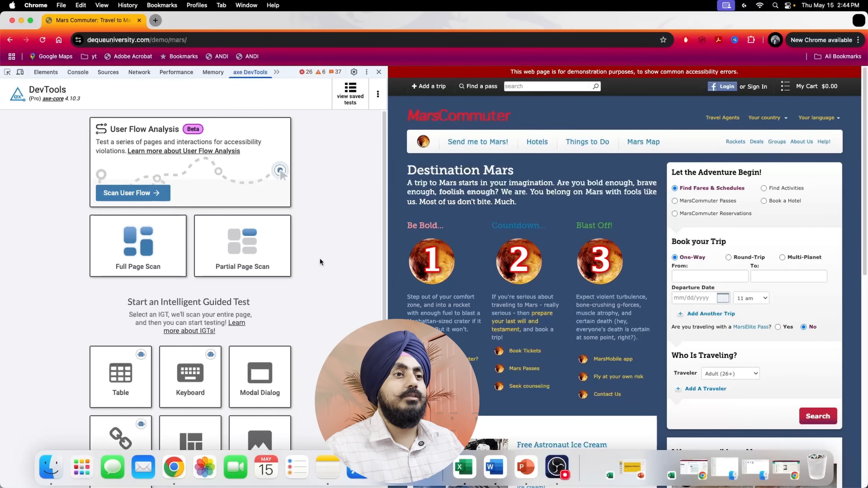
click(266, 239)
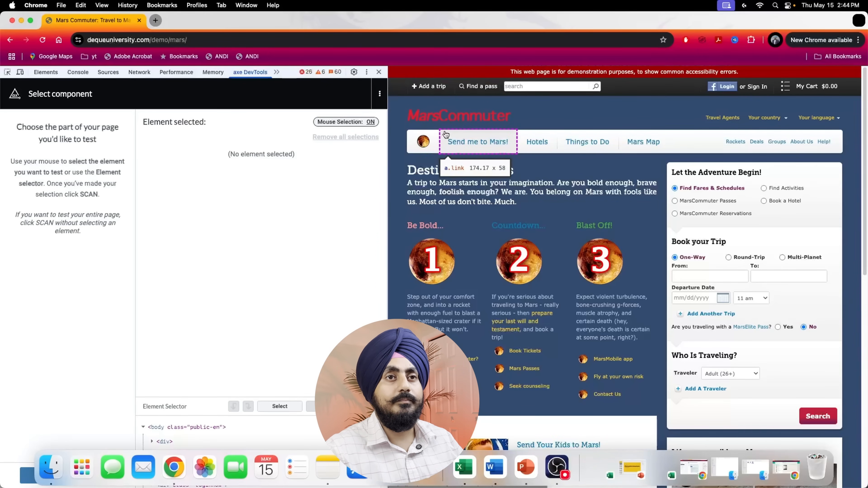
click(398, 136)
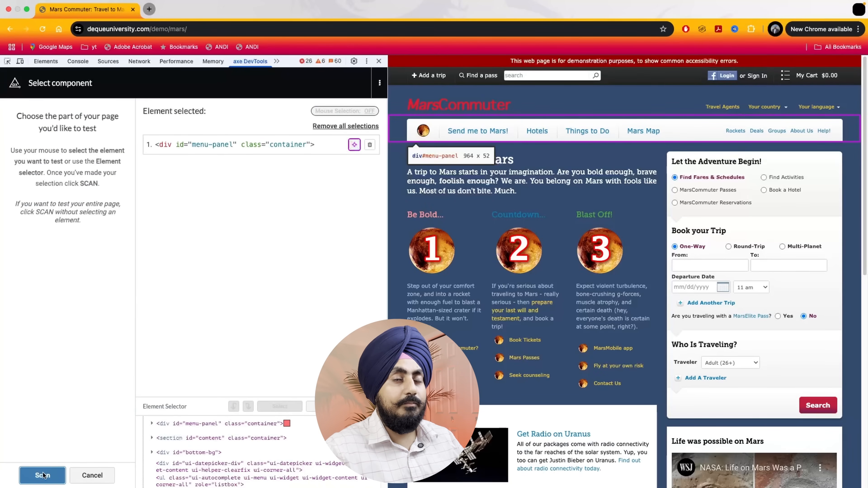
click(43, 475)
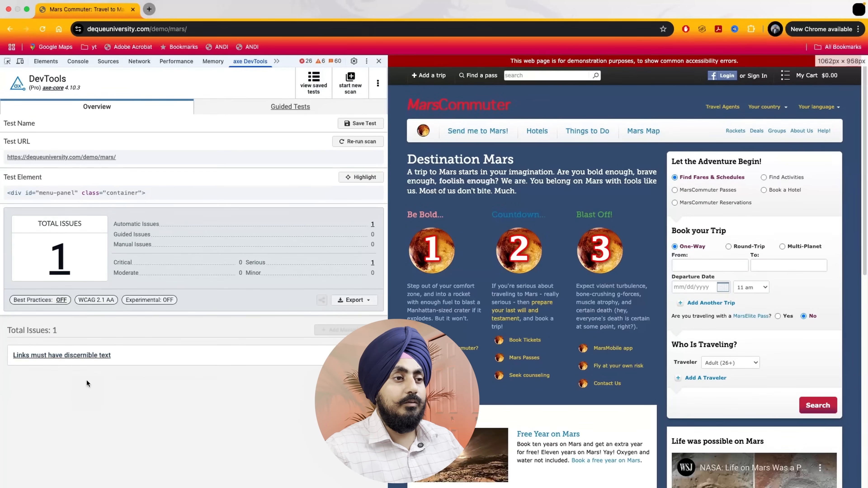
Expand the "Links must have discernible text" issue, highlight its element on the page and review the code and fix guidance
click(78, 359)
click(40, 376)
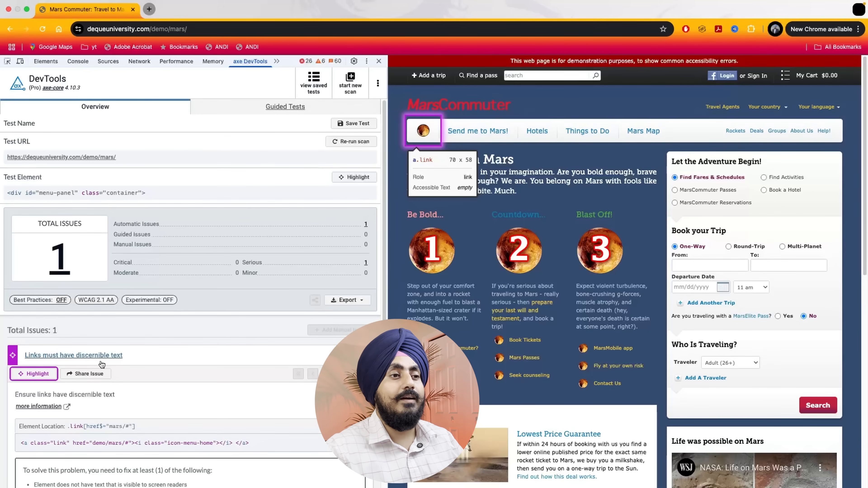
scroll(131, 368, down, 2)
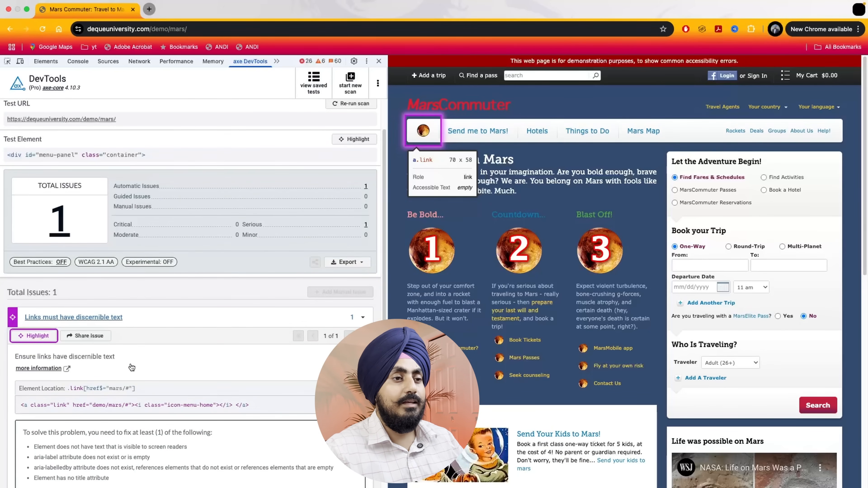
scroll(132, 367, down, 3)
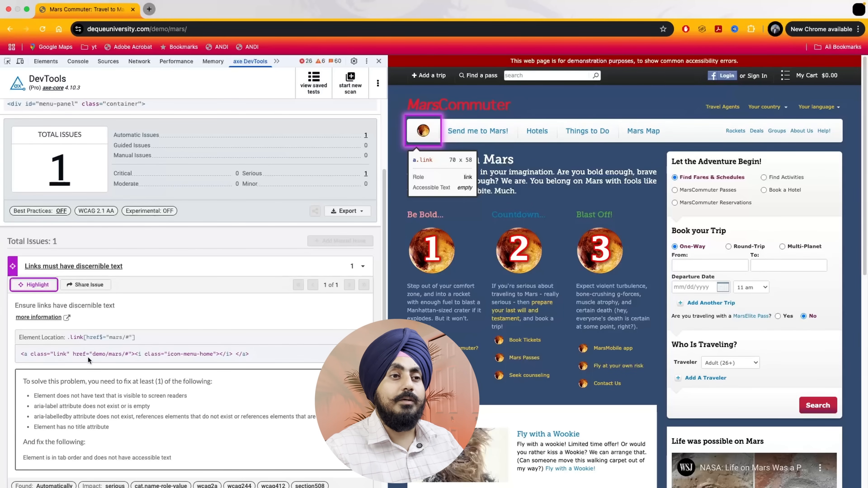
scroll(87, 356, down, 1)
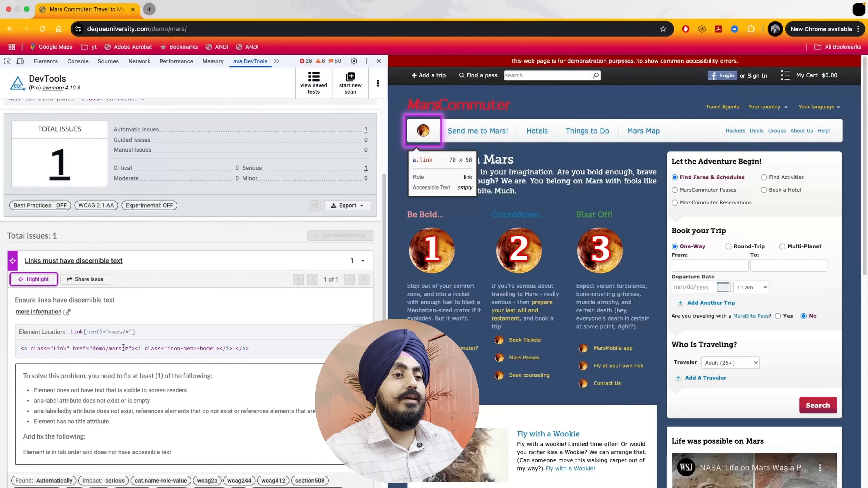
scroll(92, 390, down, 2)
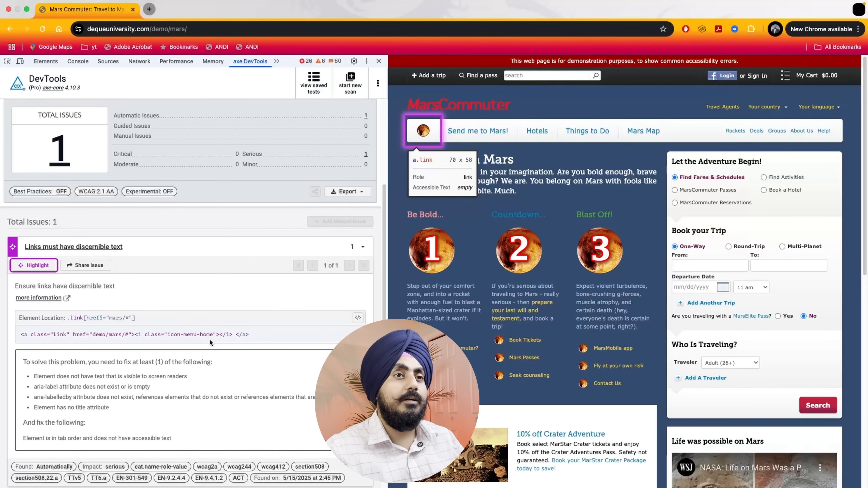
Leave the scan results for a new scan and start the Structure guided test on the Mars page
click(341, 88)
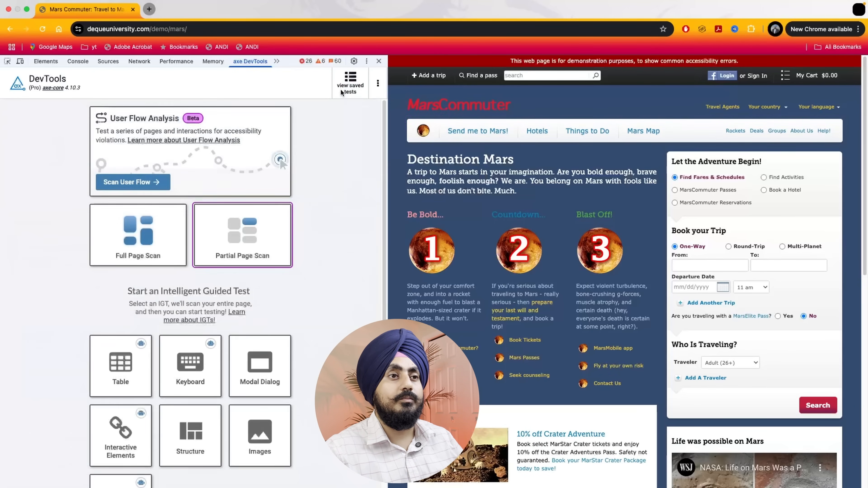
scroll(323, 308, down, 3)
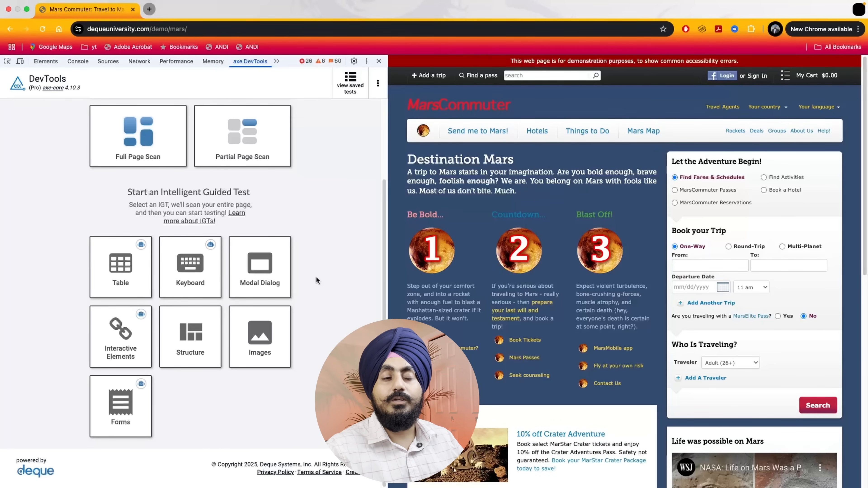
click(214, 336)
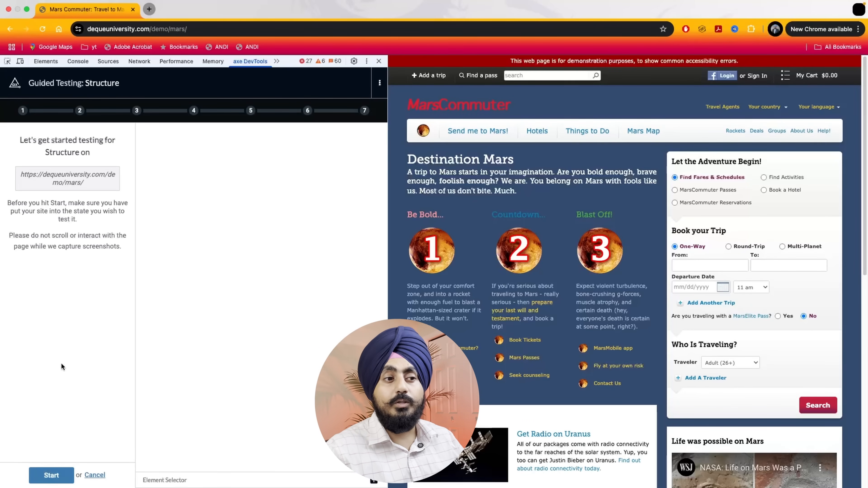
click(56, 474)
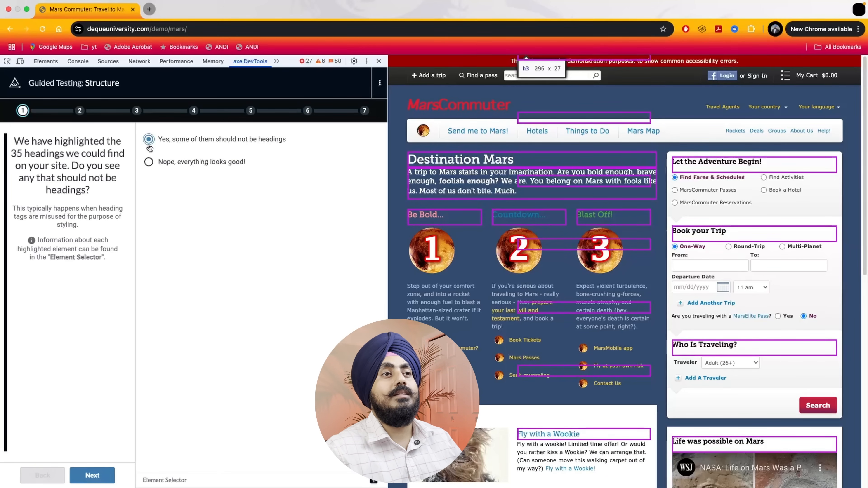
Flag the H2 "A trip to Mars starts in your imagination" and H3 "Be Bold..." as wrongly coded headings, and report no missing headings
click(97, 476)
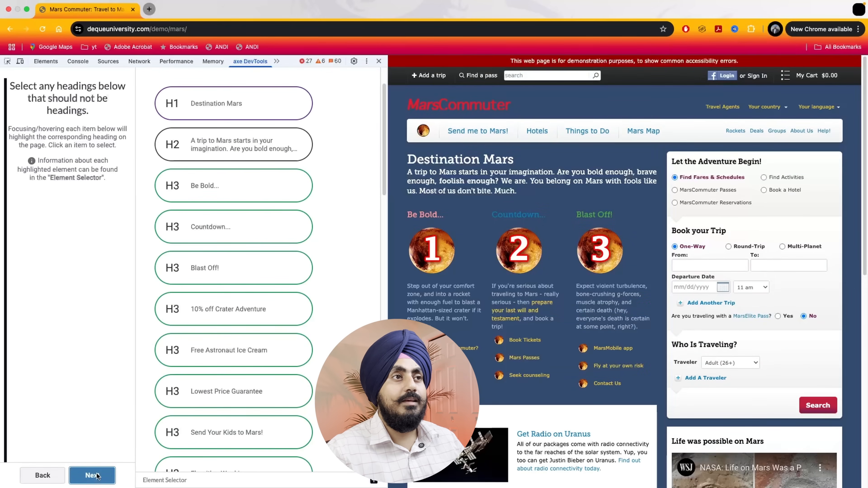
scroll(87, 406, up, 1)
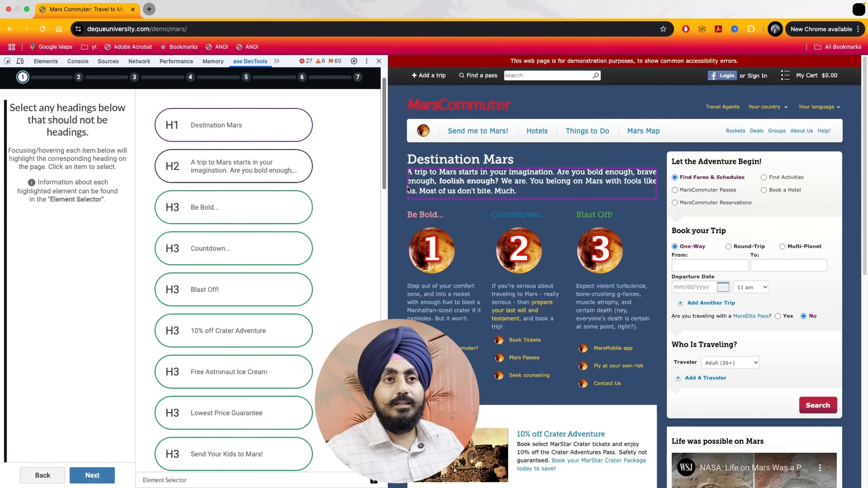
click(302, 173)
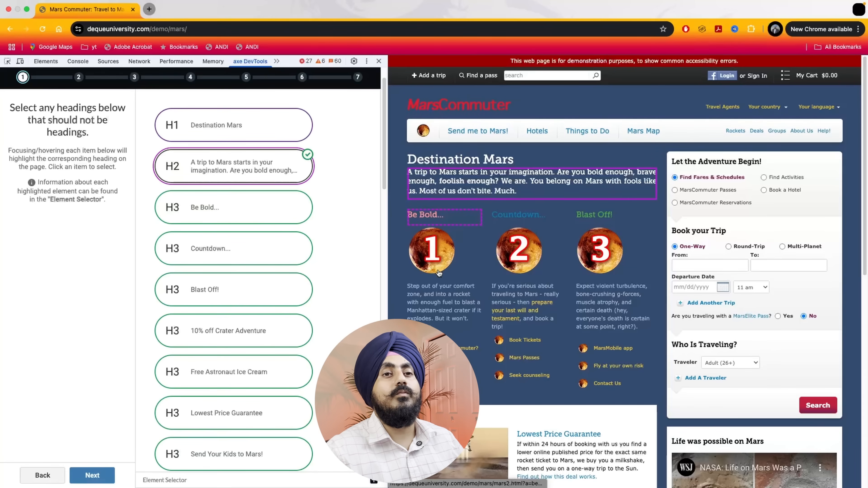
click(296, 218)
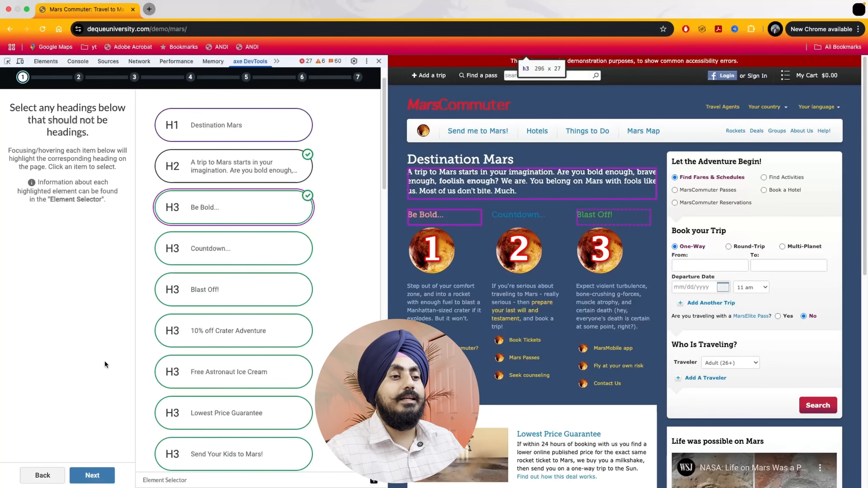
click(93, 475)
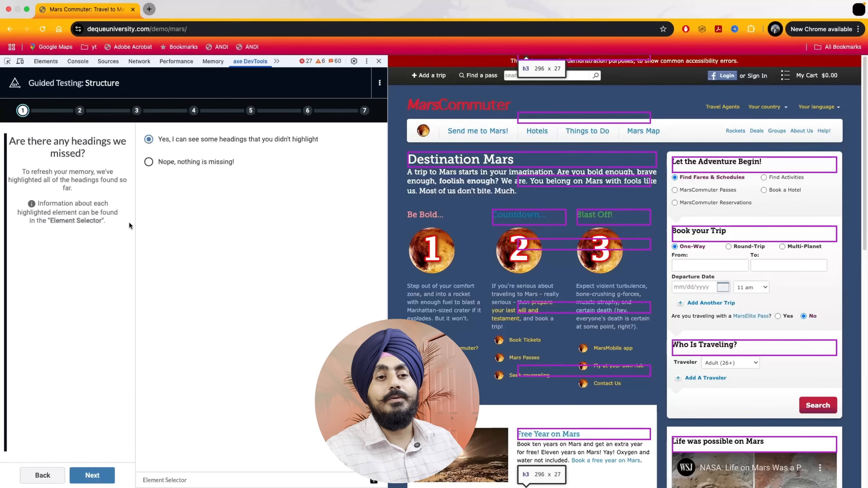
click(204, 160)
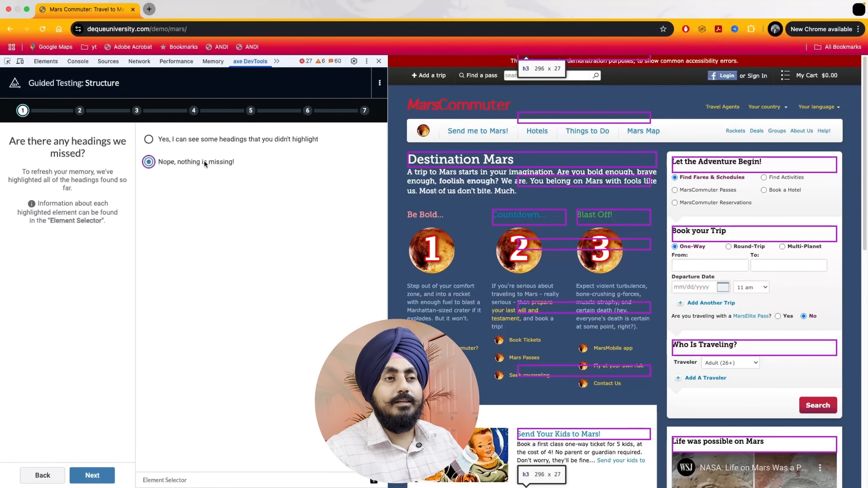
click(91, 475)
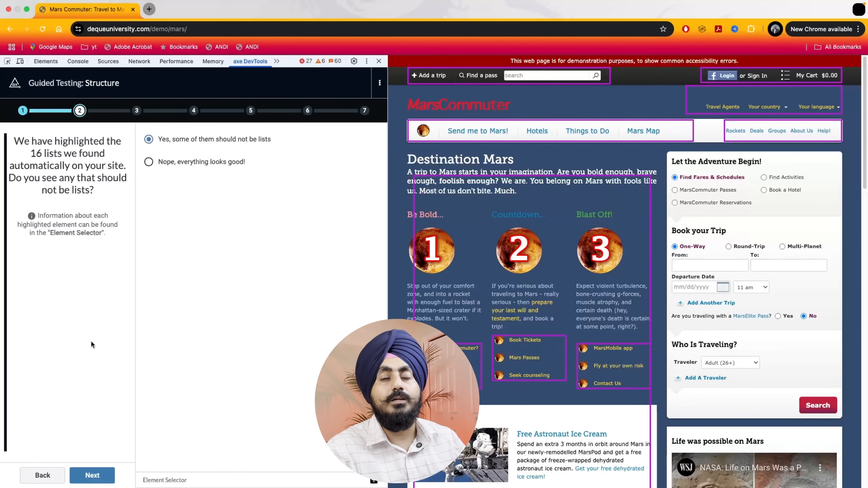
Flag the five-item social links bar above the footer columns as not a list, and report that no lists are missing
scroll(407, 267, down, 6)
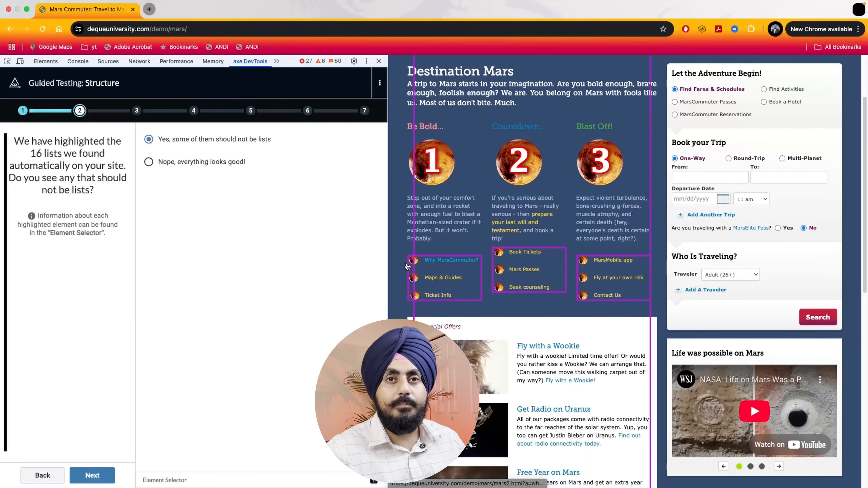
scroll(407, 263, down, 9)
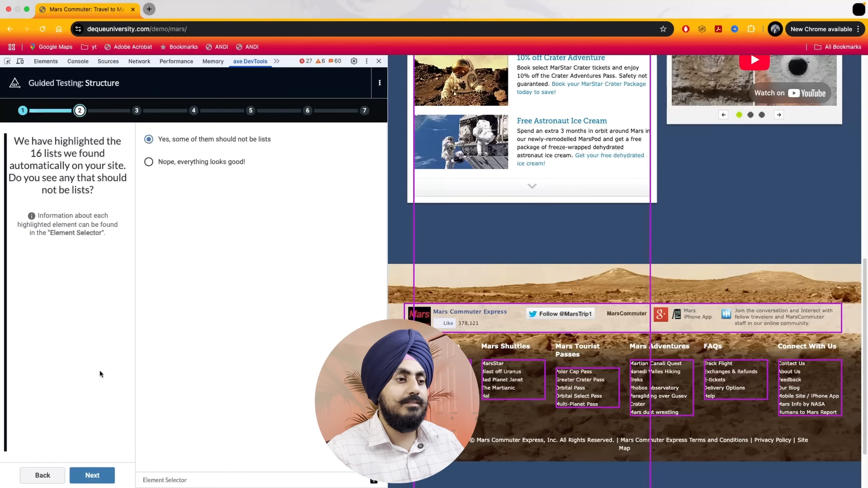
click(94, 472)
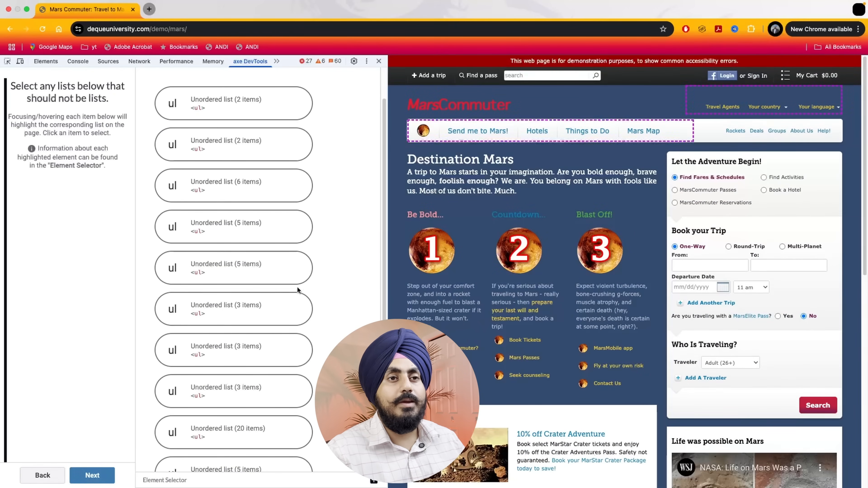
scroll(294, 291, down, 3)
scroll(299, 317, down, 8)
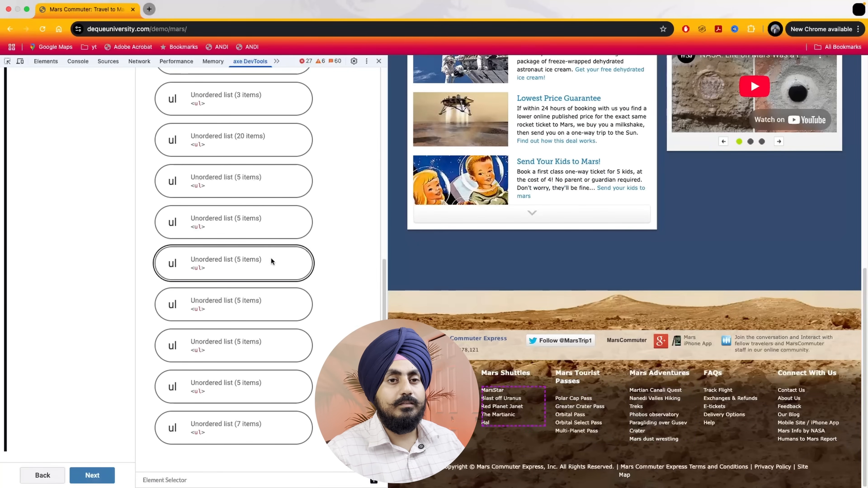
click(281, 191)
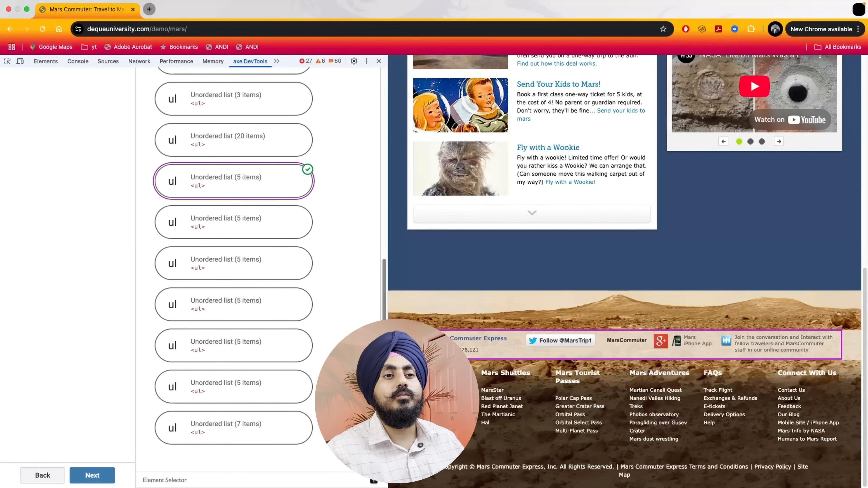
click(96, 475)
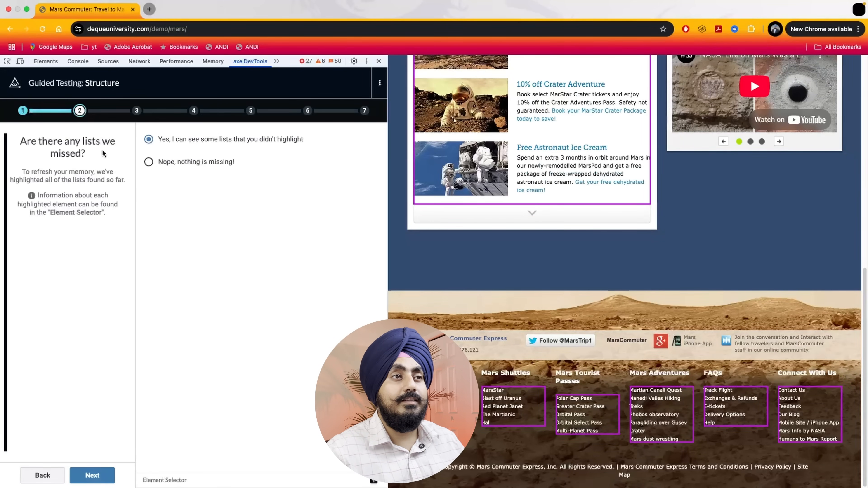
click(168, 164)
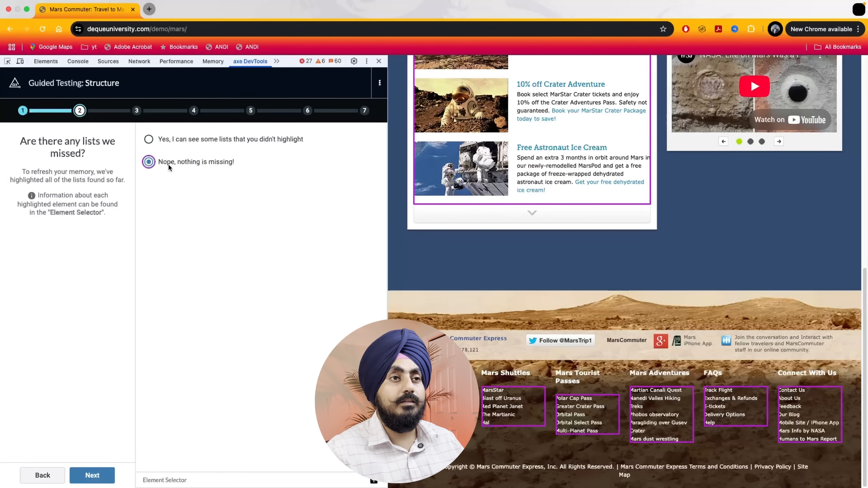
click(93, 474)
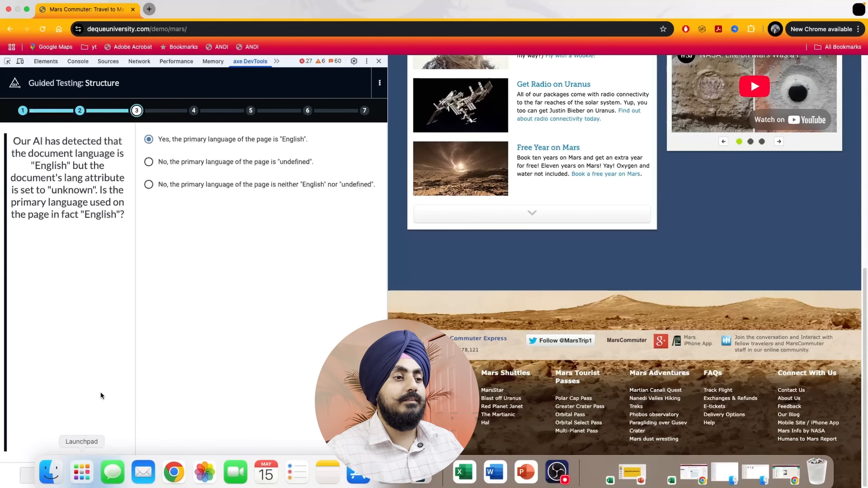
Confirm English as the page's primary language and answer No to additional sections in a different language
click(87, 475)
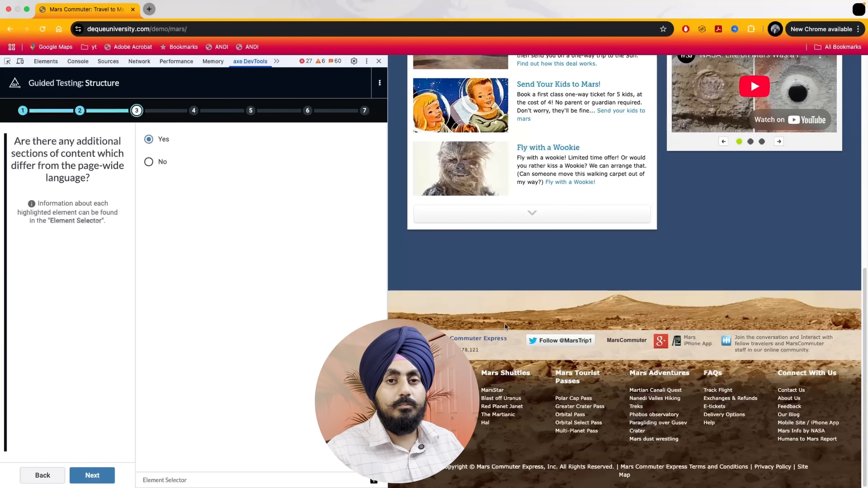
scroll(569, 415, up, 1)
scroll(568, 414, up, 10)
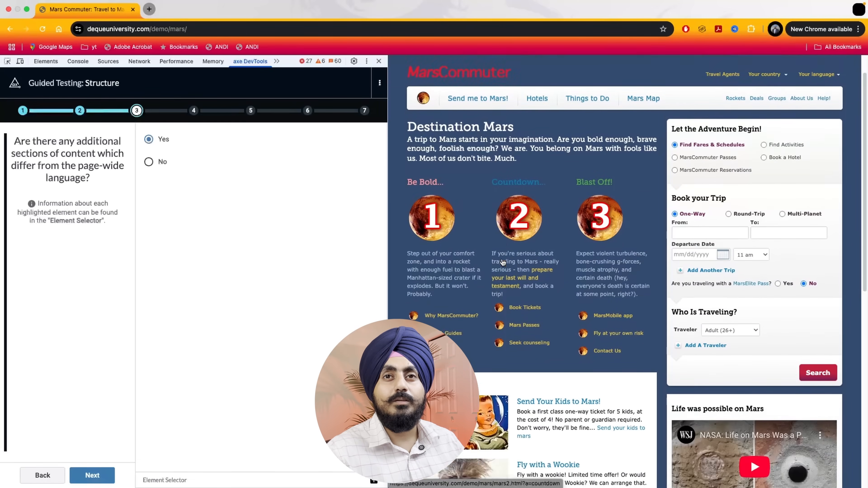
scroll(502, 262, down, 8)
click(154, 163)
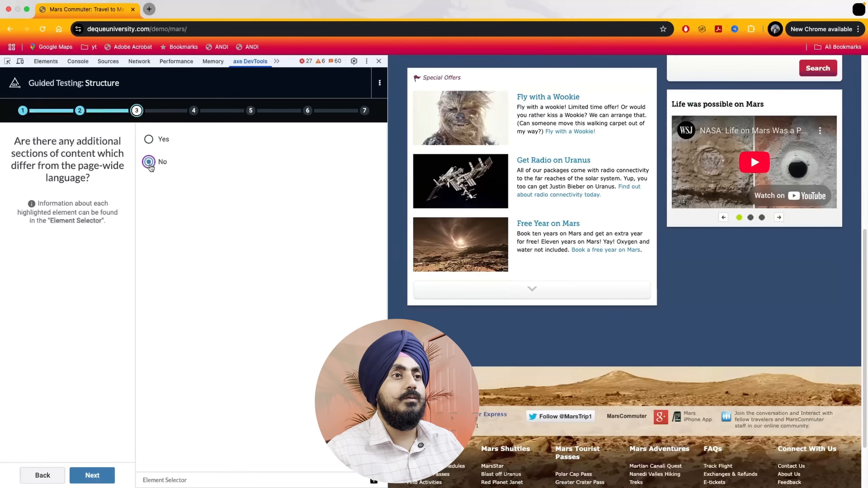
click(93, 475)
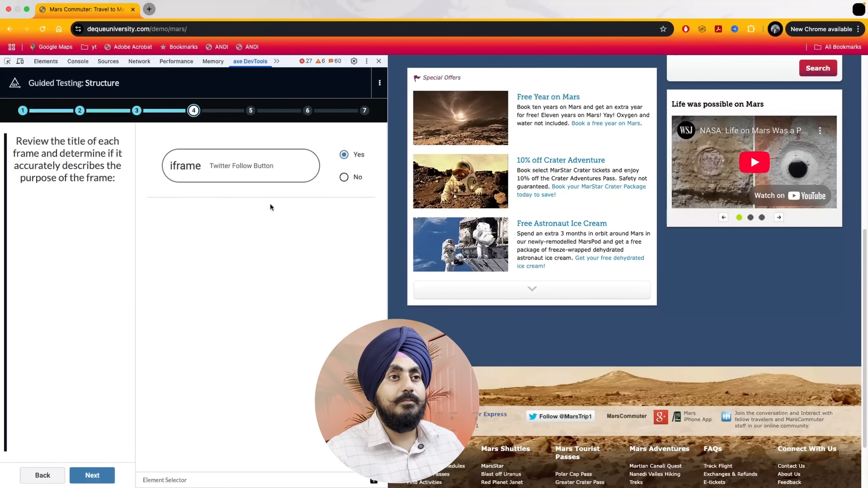
Highlight the Twitter Follow Button iframe, accept its title as accurate and continue the guided test
click(290, 178)
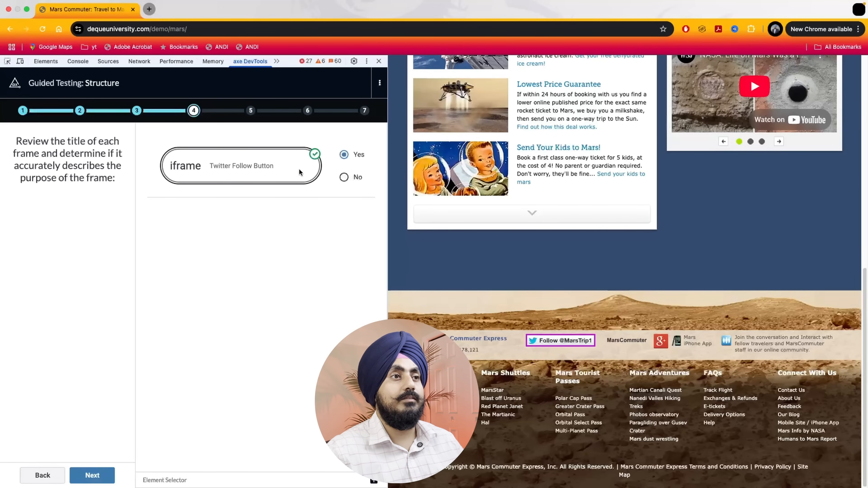
click(87, 476)
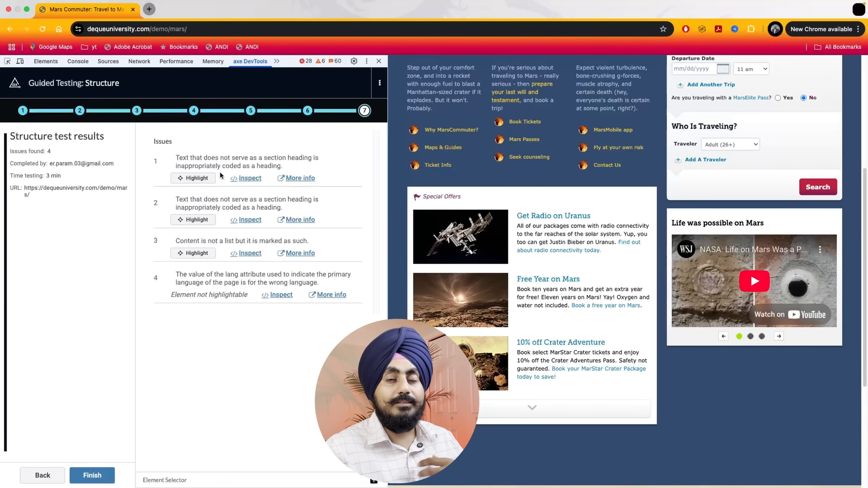
Review the first Structure issue by highlighting the text on the page, inspecting its code and viewing its help article
click(207, 180)
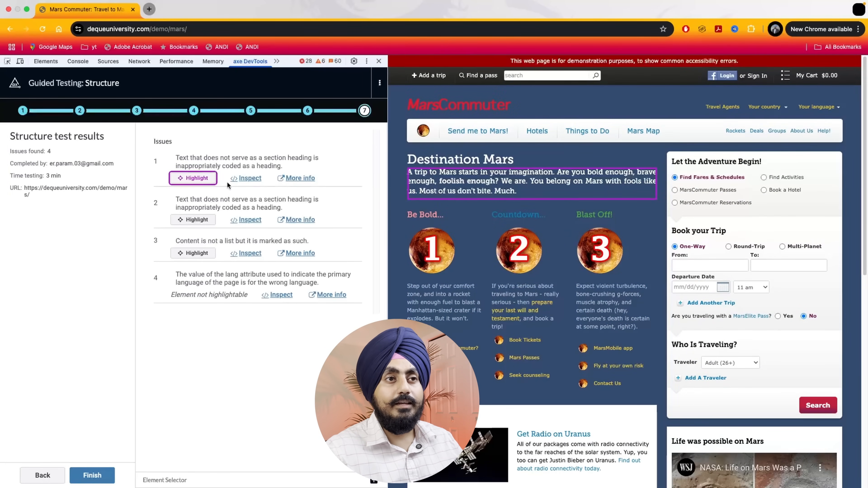
click(243, 177)
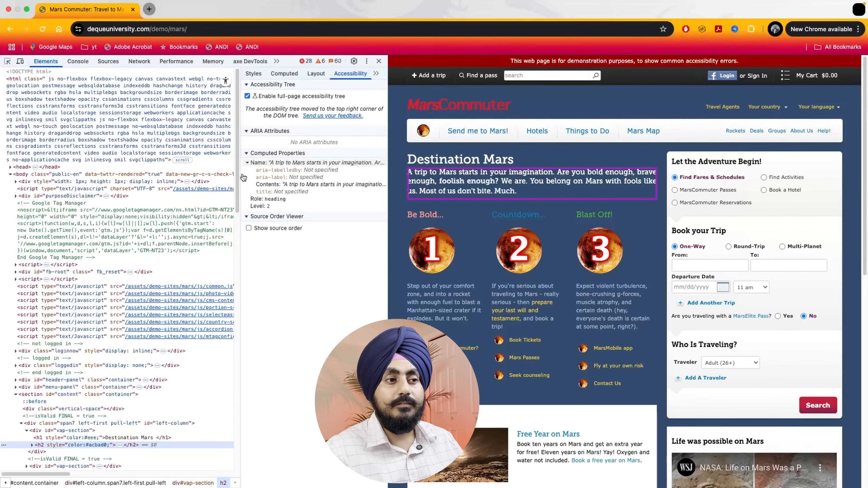
click(260, 64)
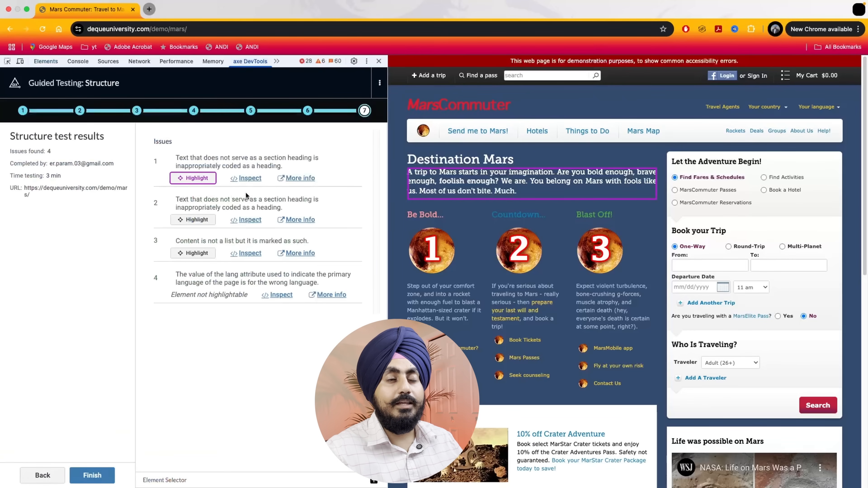
click(291, 180)
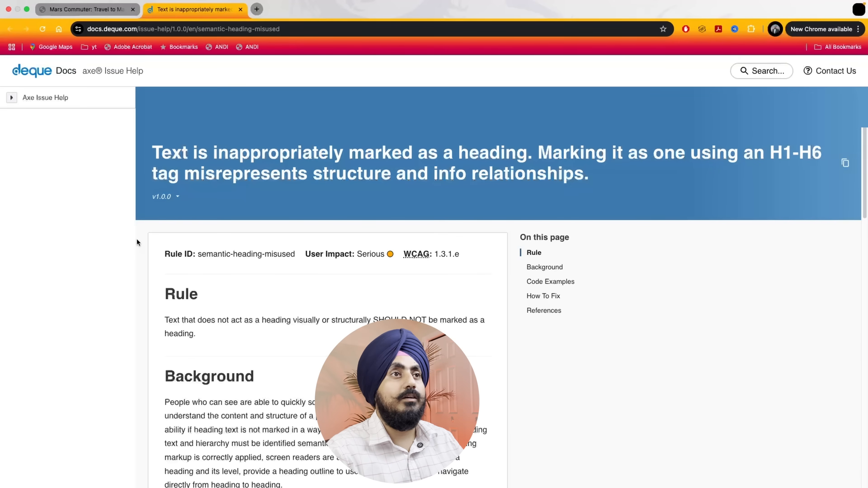
click(239, 10)
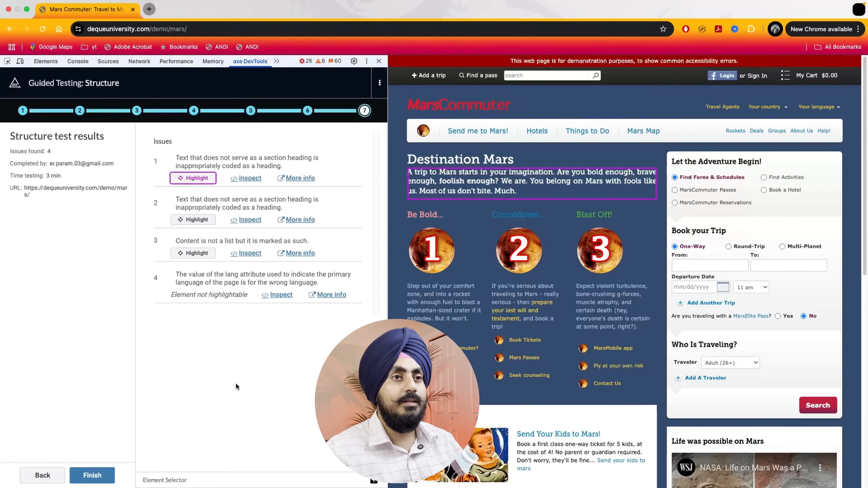
Finish the Structure test and save its results as "Mars Commuter: Travel to Mars for Work or Pleasure!"
click(88, 475)
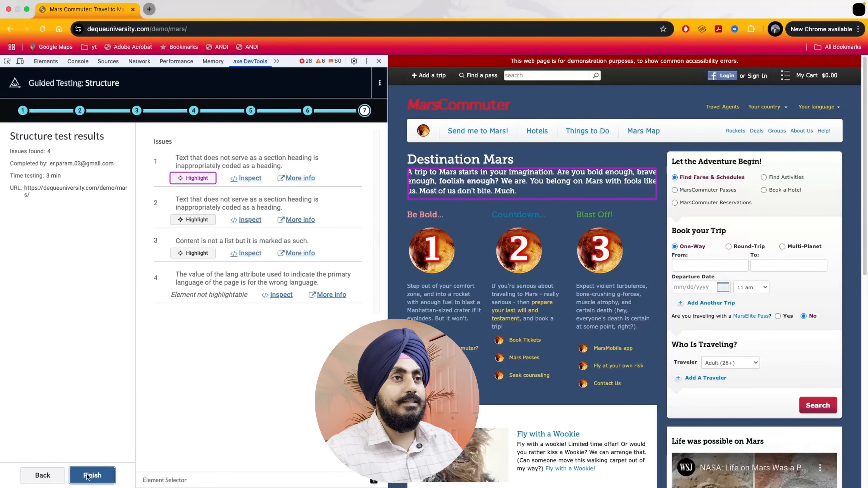
click(168, 183)
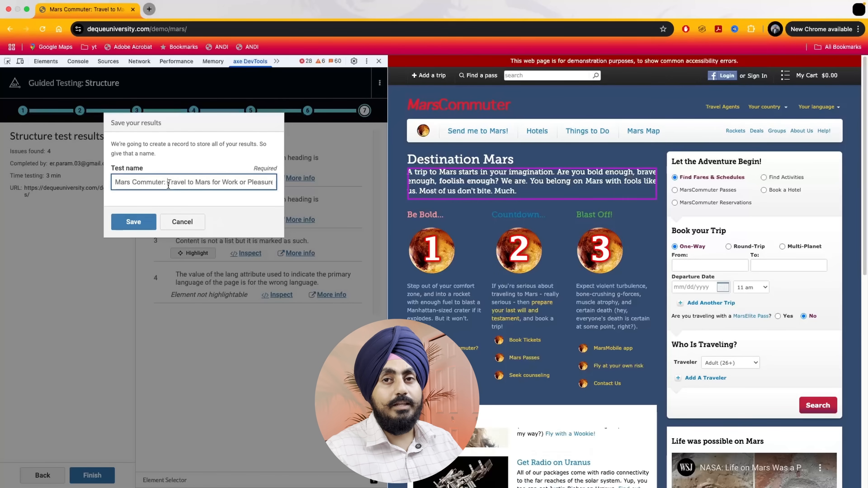
click(132, 222)
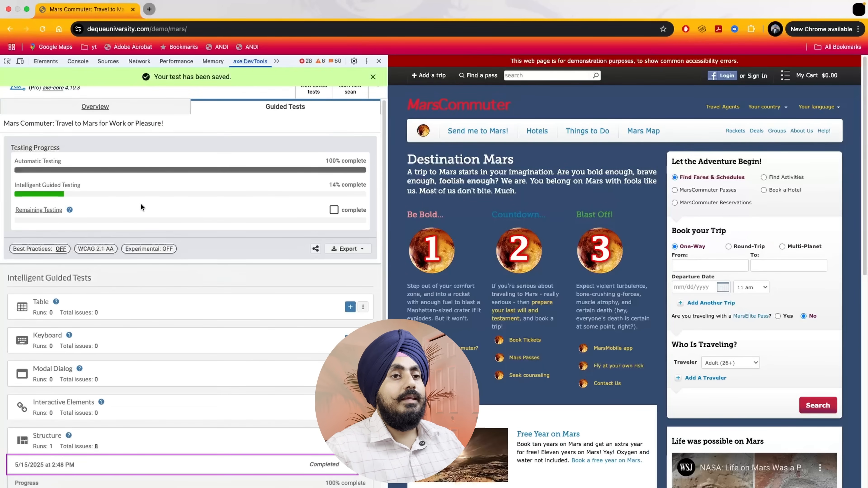
Start a Keyboard guided test on the page, run the automated tabbing and continue to the missing tab stops
scroll(140, 204, down, 2)
scroll(141, 204, down, 2)
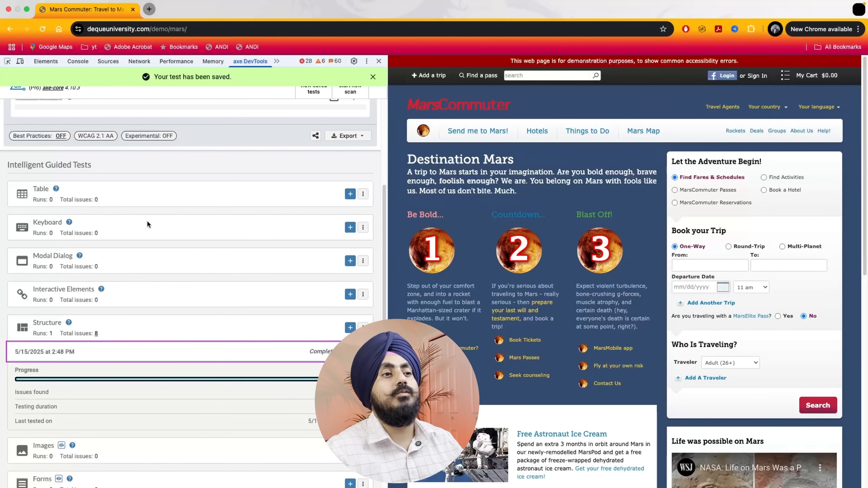
click(350, 227)
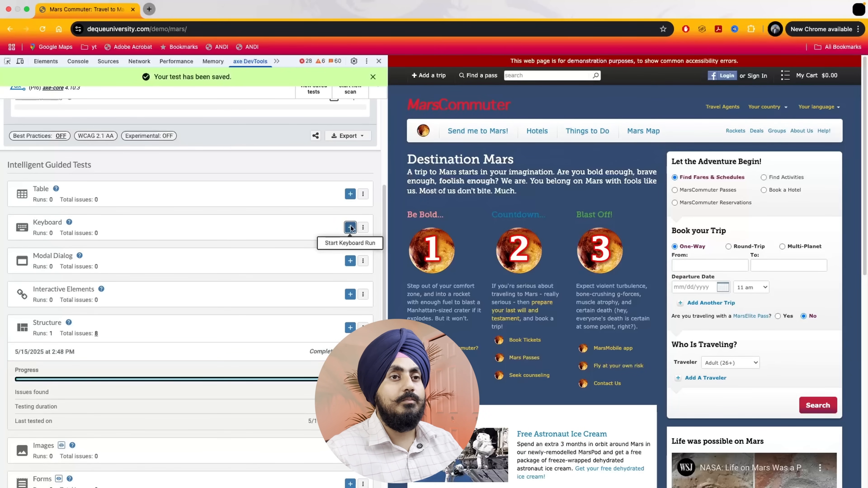
click(105, 296)
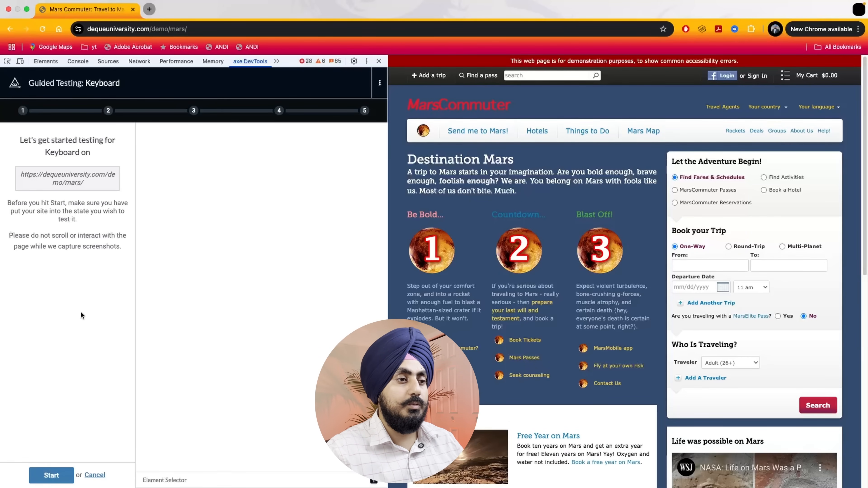
click(55, 475)
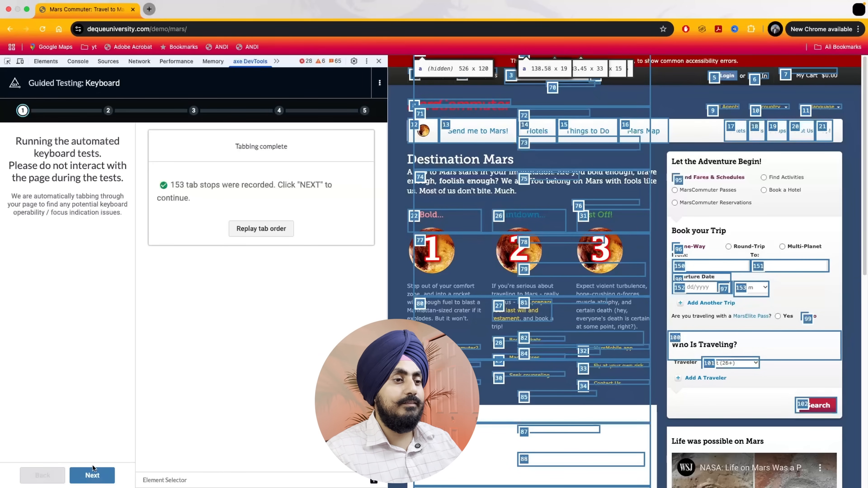
click(95, 475)
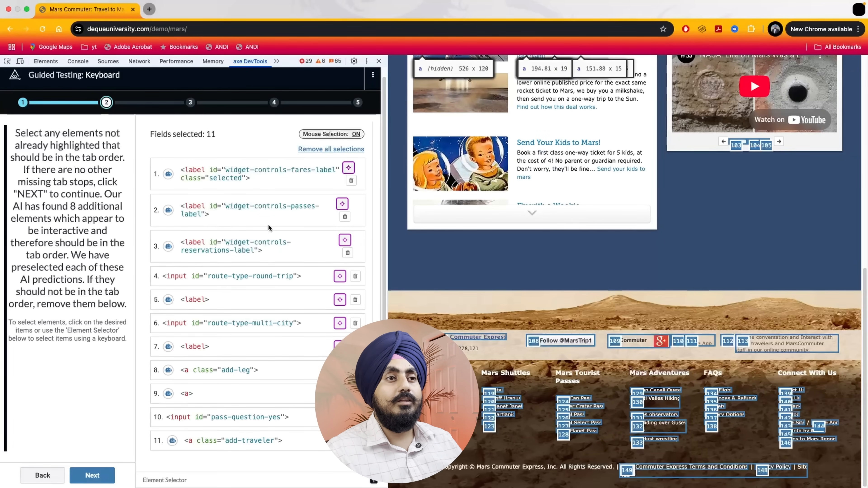
Locate the preselected fares, passes and reservations labels on the page by toggling each one's highlight off and on
click(348, 168)
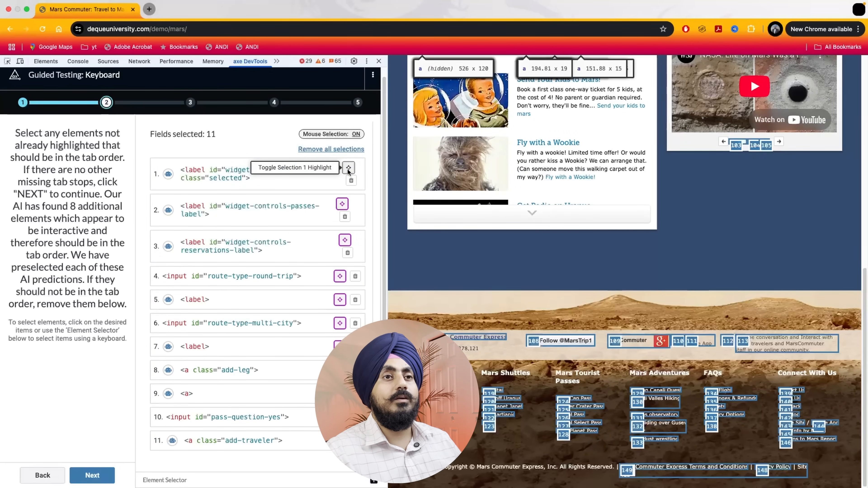
click(348, 169)
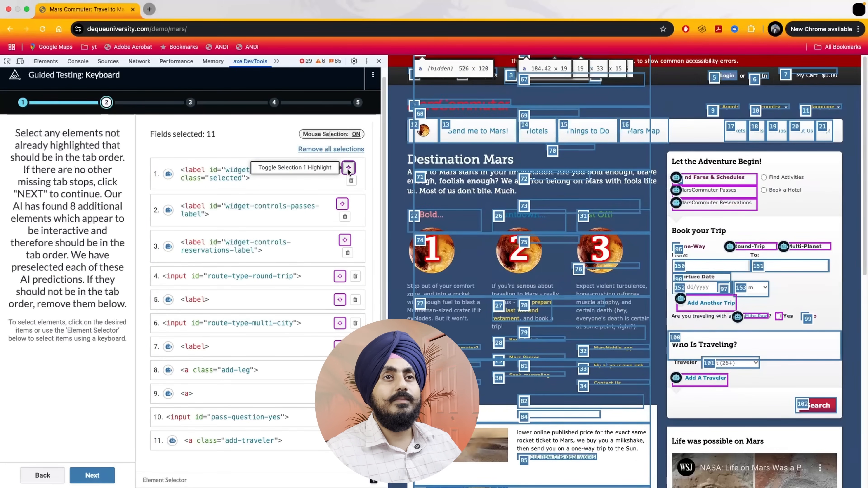
click(349, 168)
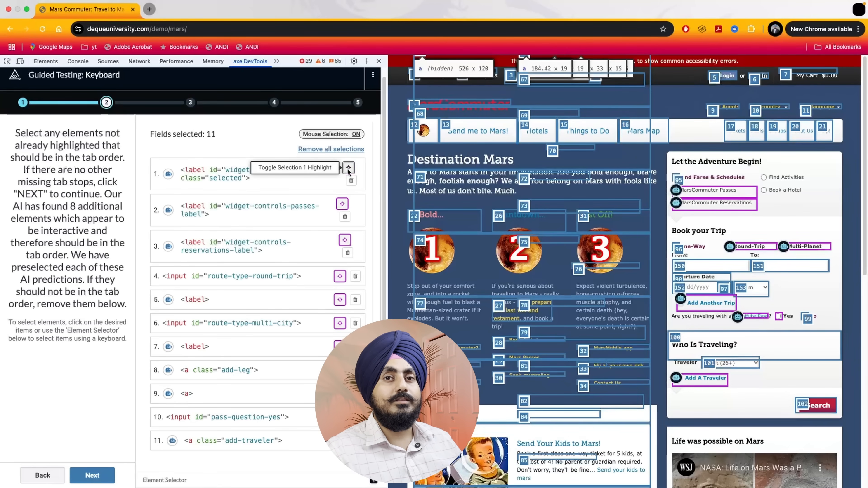
click(349, 168)
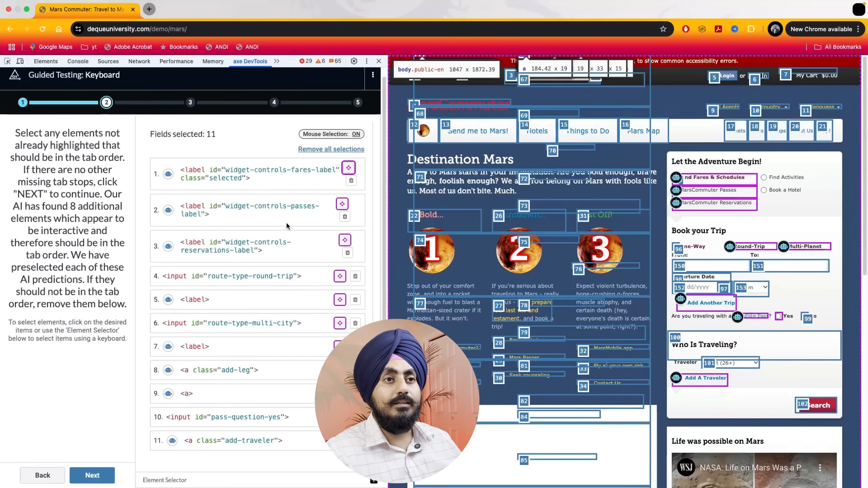
click(342, 206)
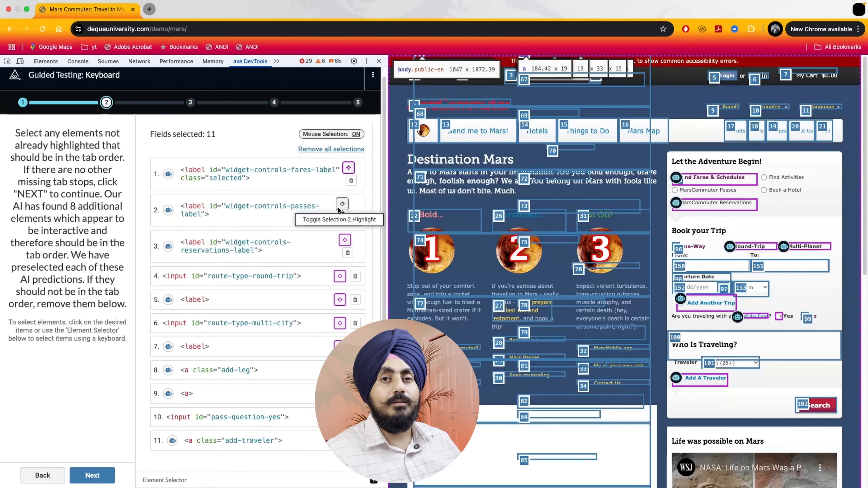
click(339, 209)
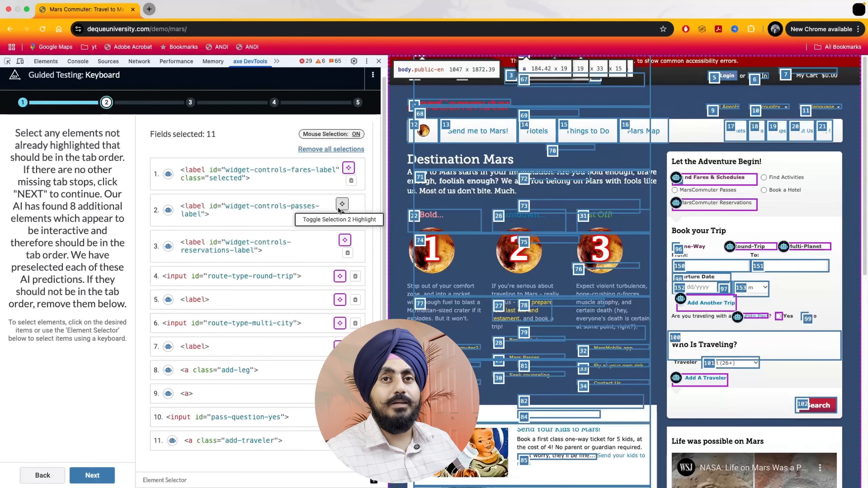
click(345, 241)
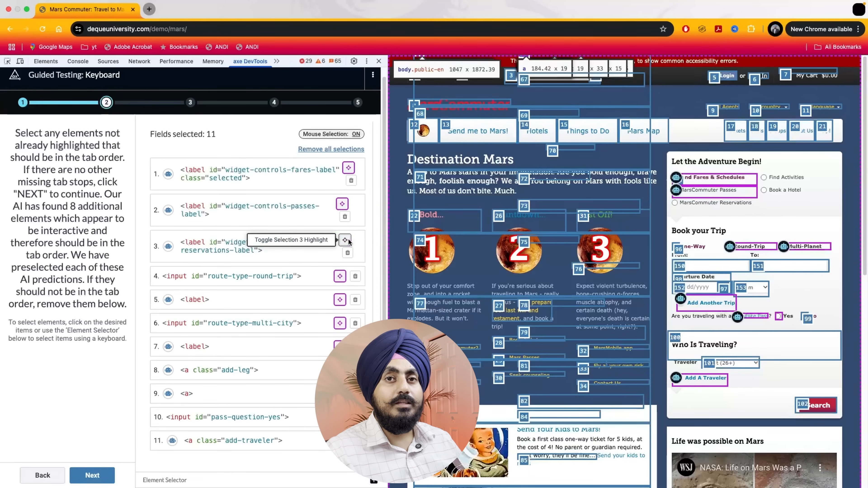
click(346, 241)
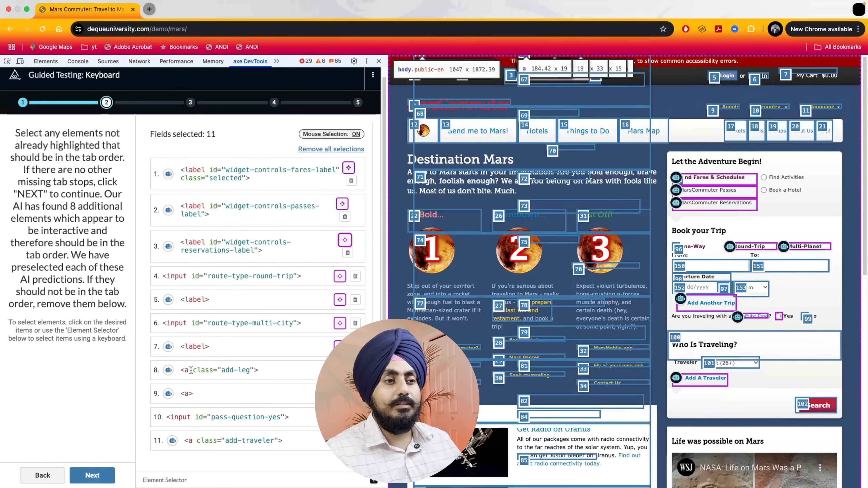
Accept the preselected missing tab stops and keep "No, there is no alternative" for the skipped Mars Commuter element
click(91, 476)
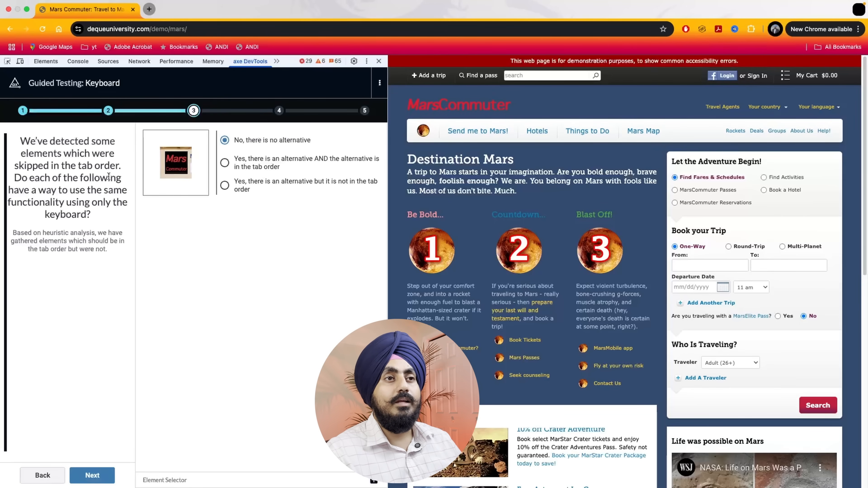
click(193, 155)
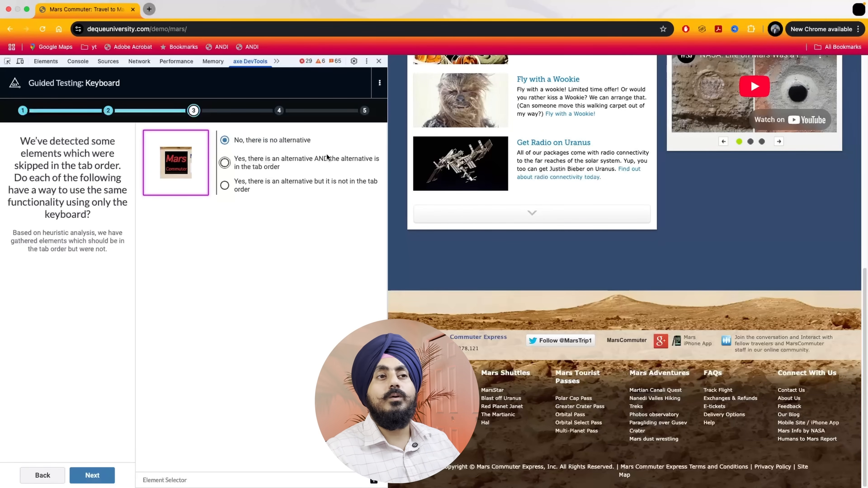
click(92, 476)
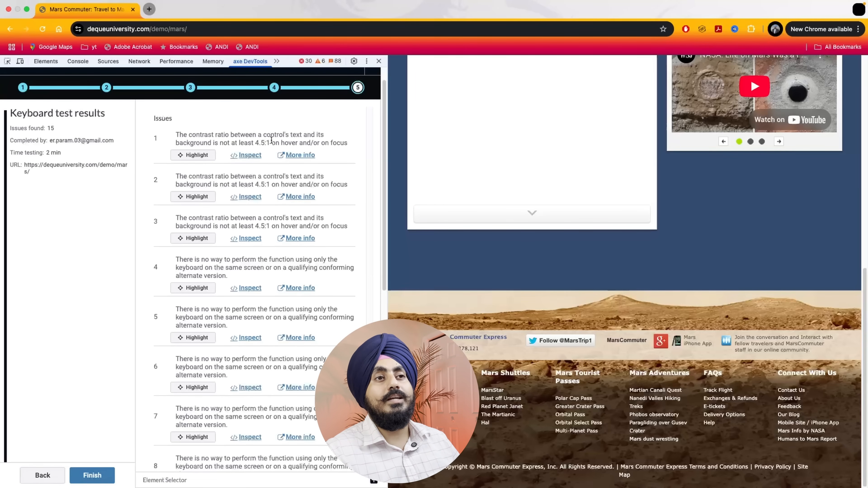
Highlight the first hover/focus contrast issue in the Keyboard results, and finish the test to save it
click(200, 155)
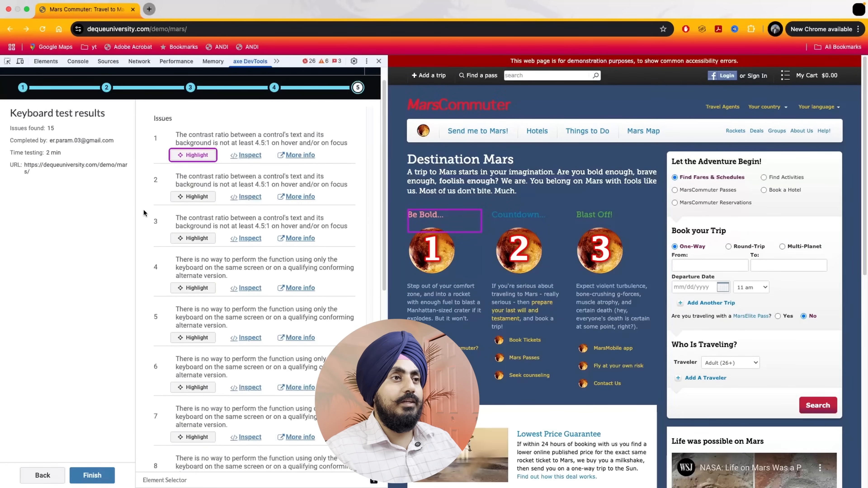
click(111, 477)
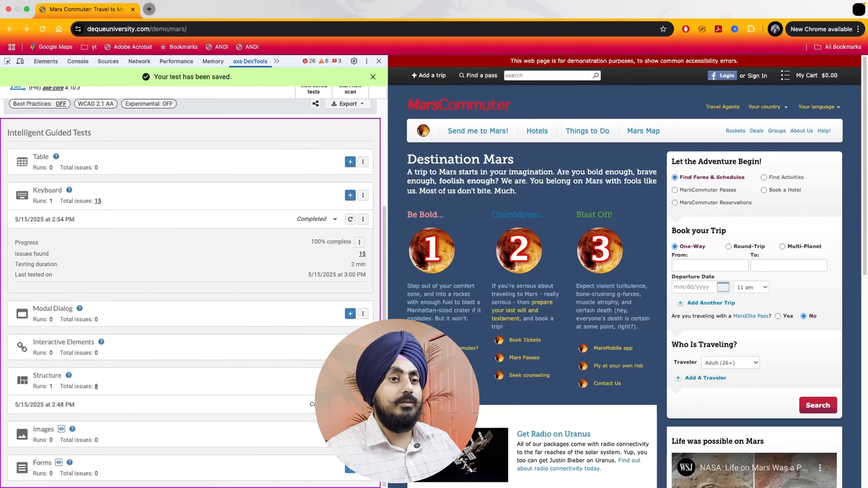
Start an Interactive Elements guided test and accept the AI-preselected elements as interactive
click(350, 347)
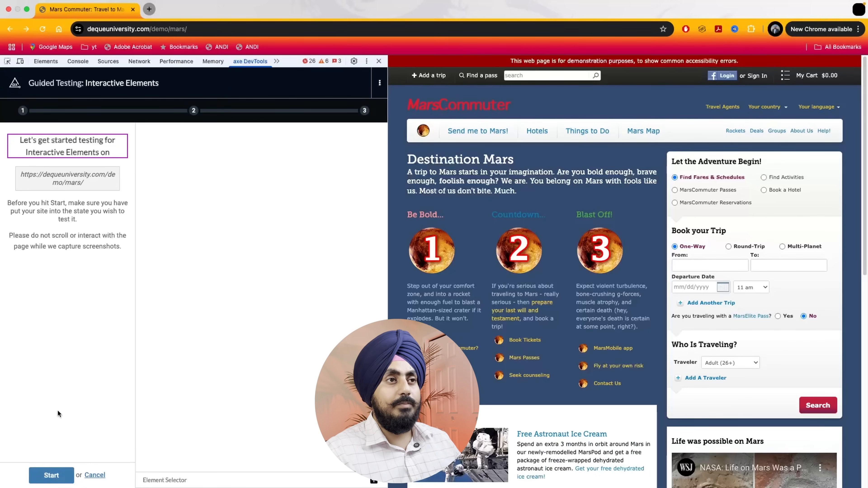
click(60, 473)
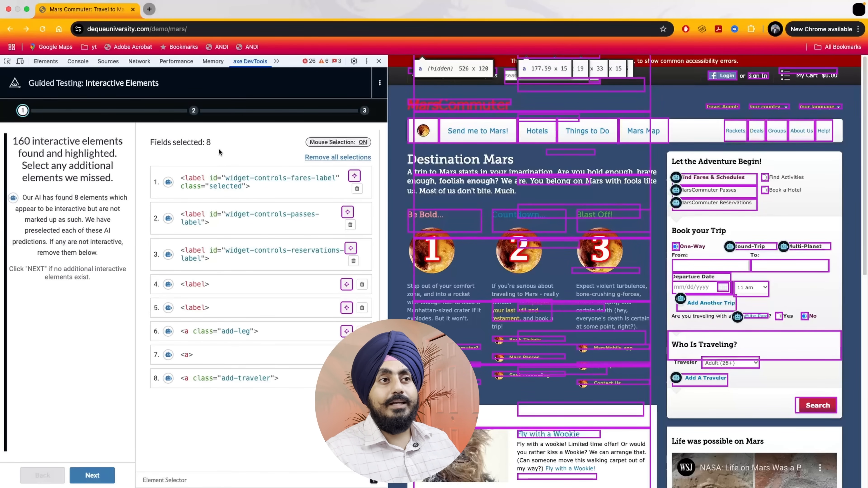
double_click(207, 142)
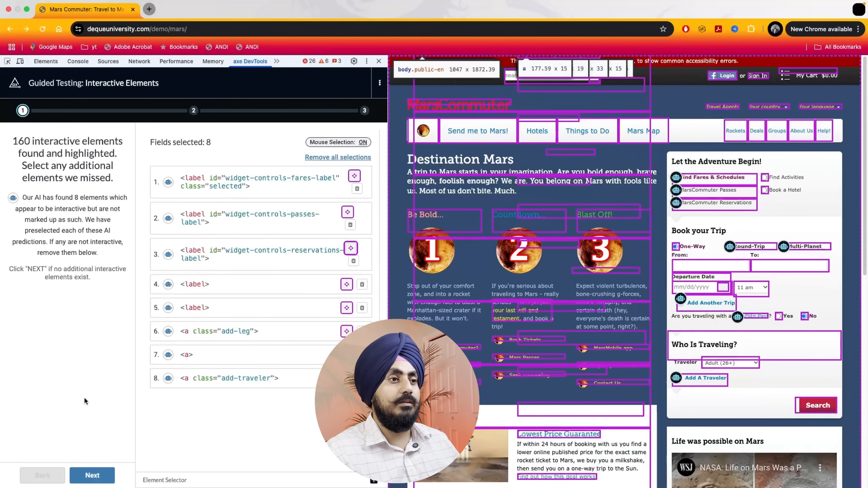
click(103, 477)
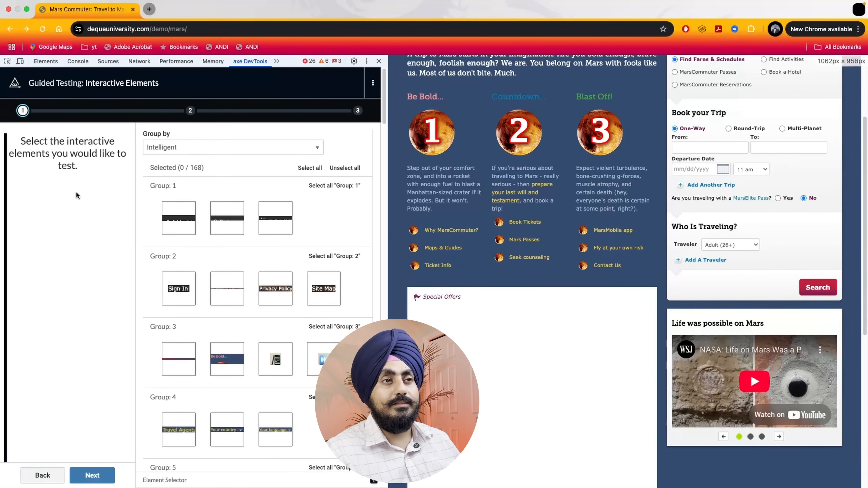
Group the interactive elements by Role and look through the resulting role groups
click(206, 148)
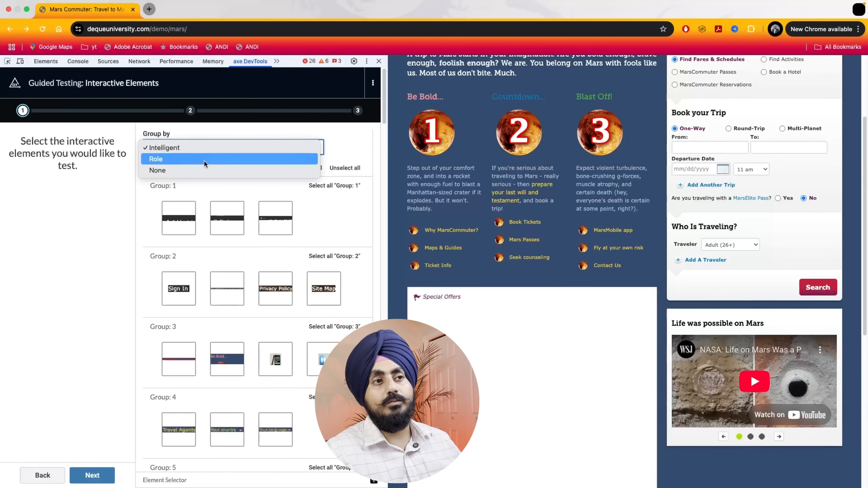
click(204, 160)
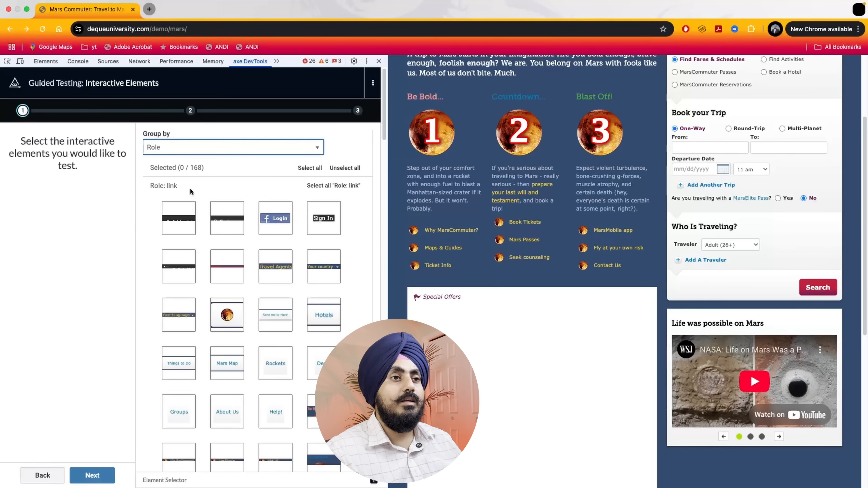
scroll(196, 184, down, 15)
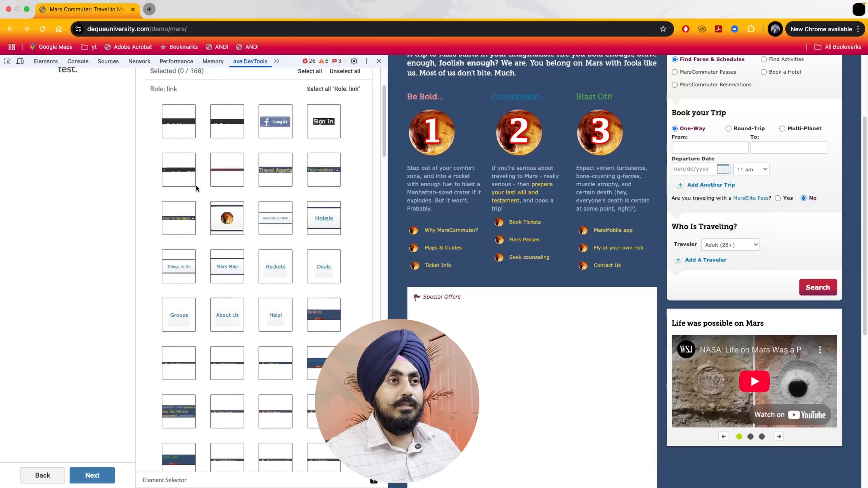
scroll(196, 185, down, 5)
scroll(196, 185, up, 1)
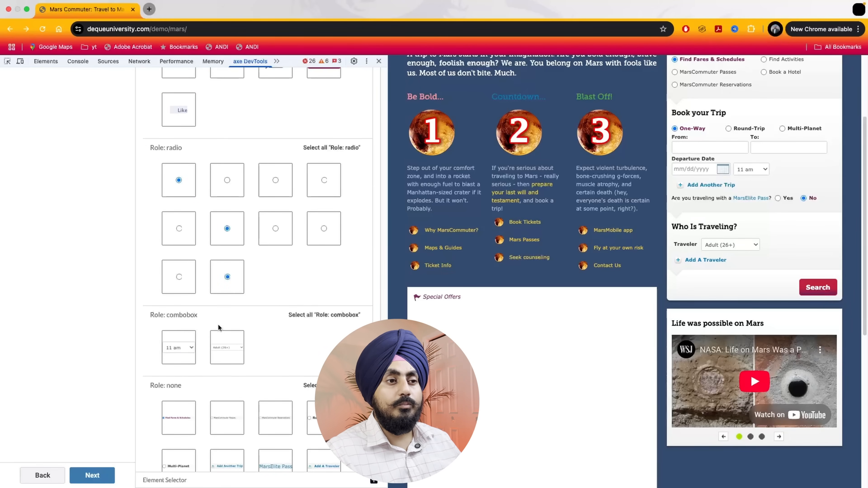
scroll(218, 324, down, 1)
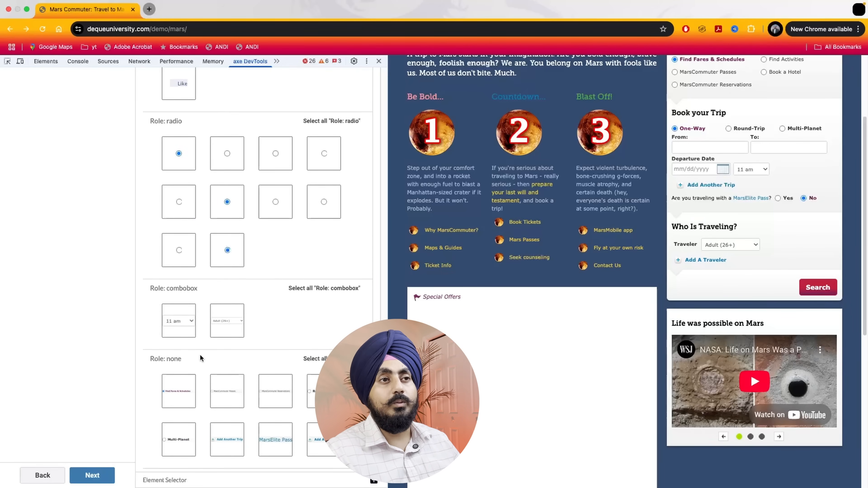
Choose only the Facebook Login link from the "Role: link" group for testing and proceed to its validation
scroll(205, 325, up, 15)
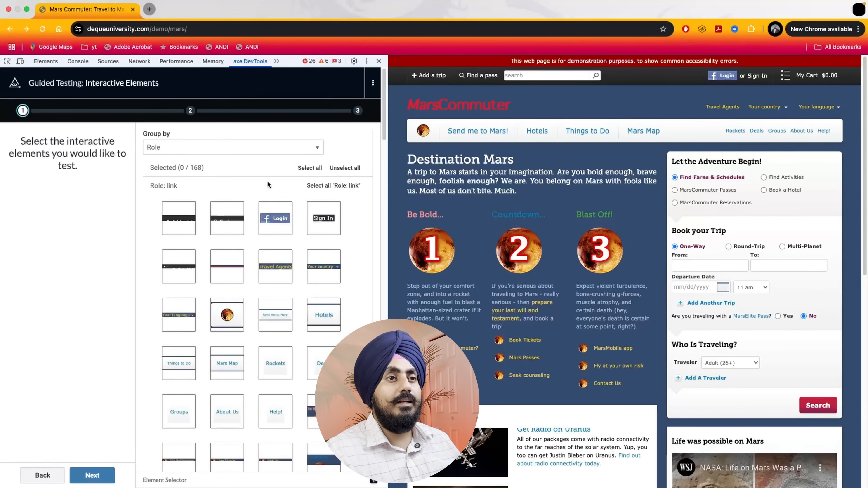
click(279, 223)
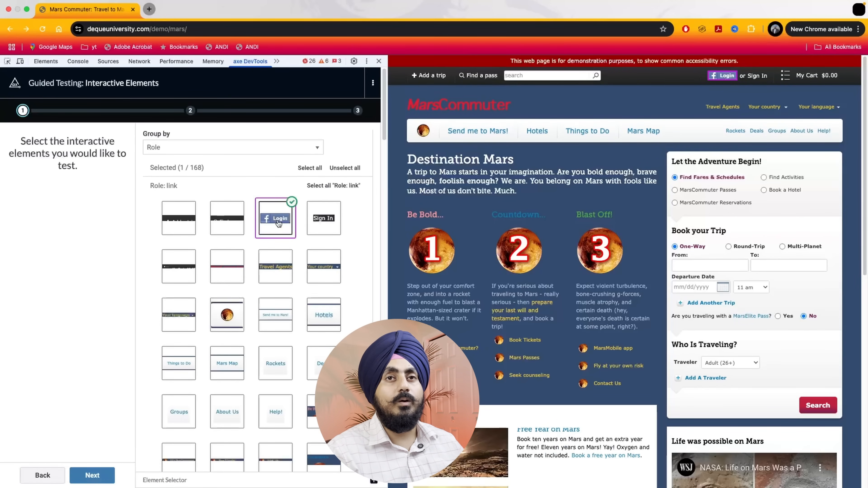
click(89, 477)
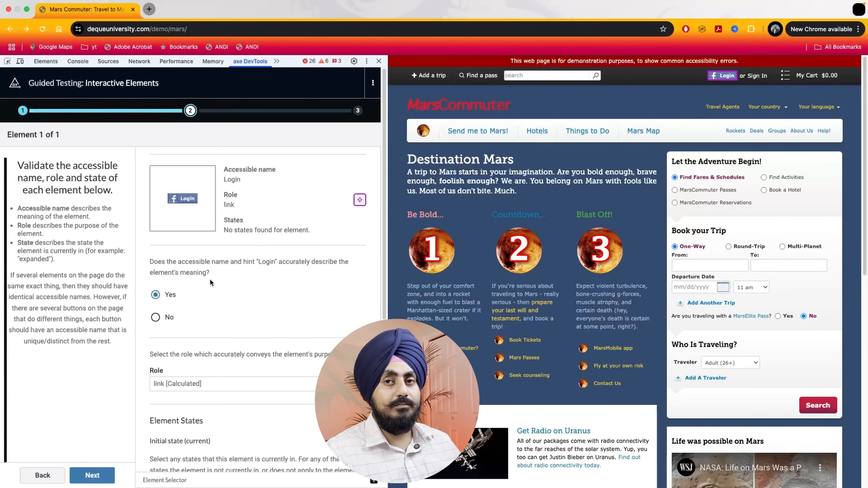
Keep Yes for the Login link's accessible name, the calculated link role and the "Not applicable" states, and finish the test to save it
scroll(210, 281, down, 2)
click(156, 269)
scroll(184, 268, down, 3)
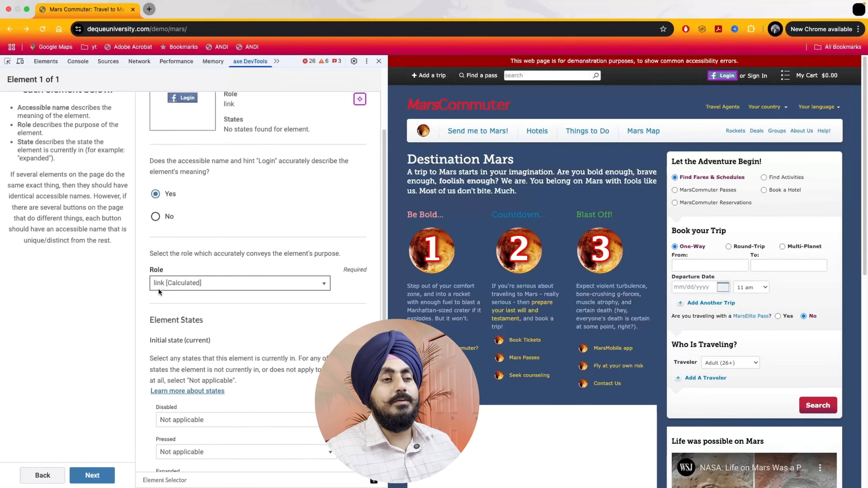
scroll(158, 289, down, 2)
scroll(159, 289, down, 3)
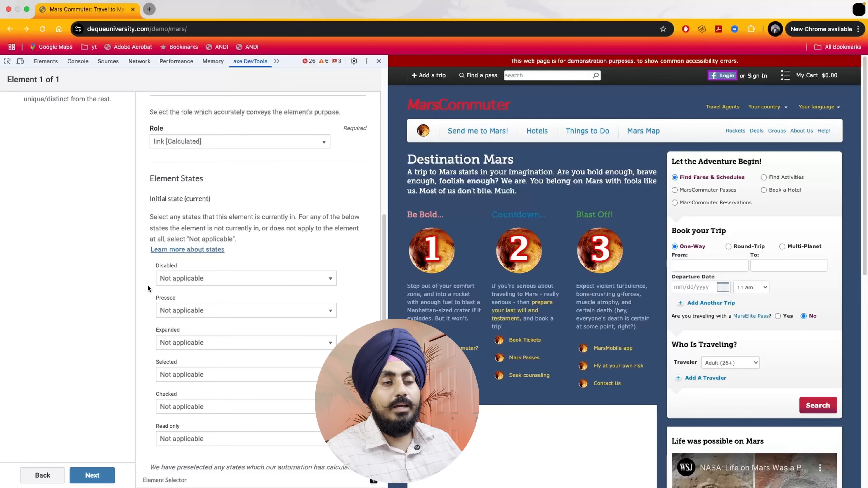
scroll(147, 286, down, 2)
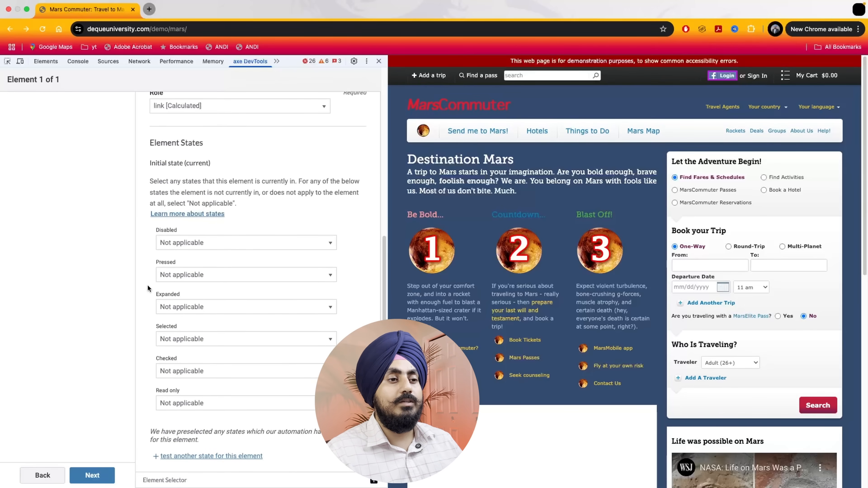
click(89, 476)
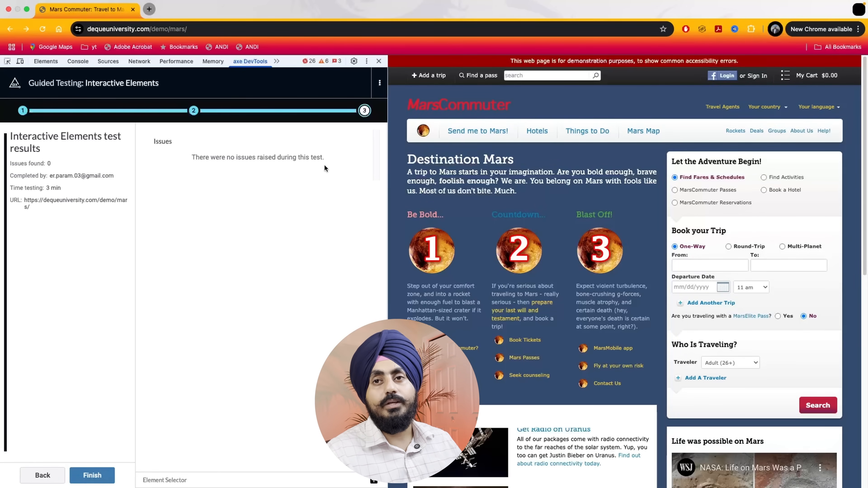
click(100, 475)
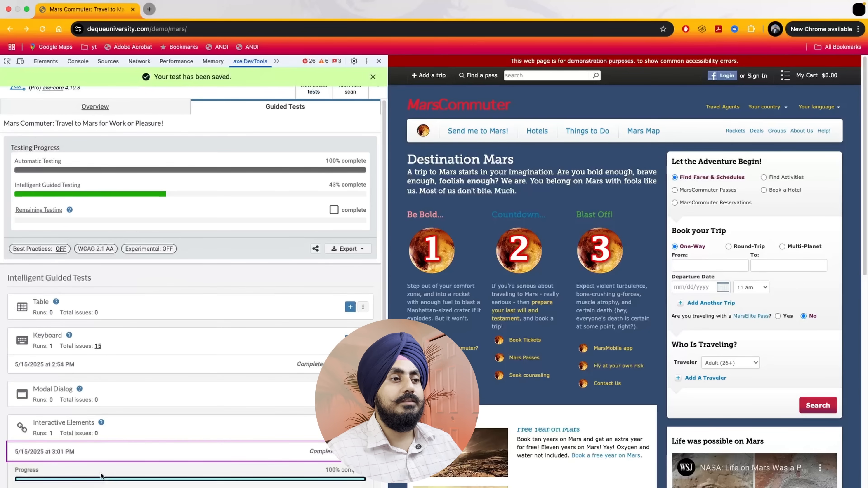
Start another Interactive Elements guided test and accept the AI-preselected elements as interactive
scroll(220, 346, down, 1)
scroll(219, 343, down, 3)
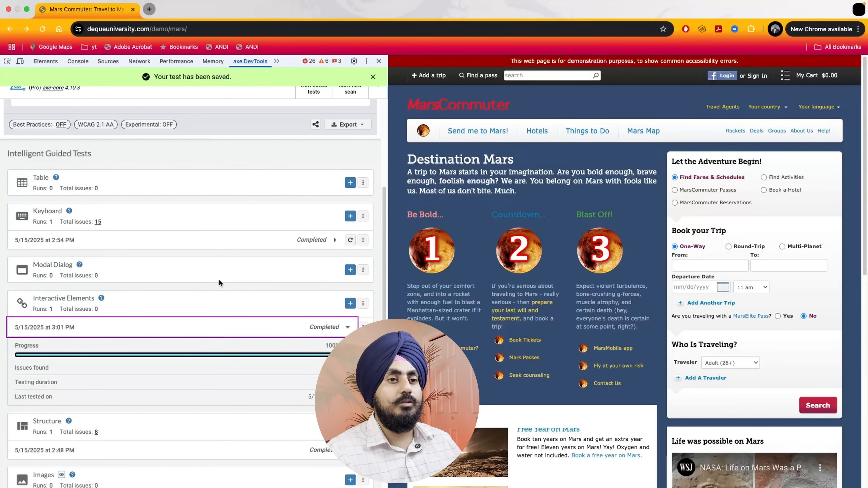
click(350, 303)
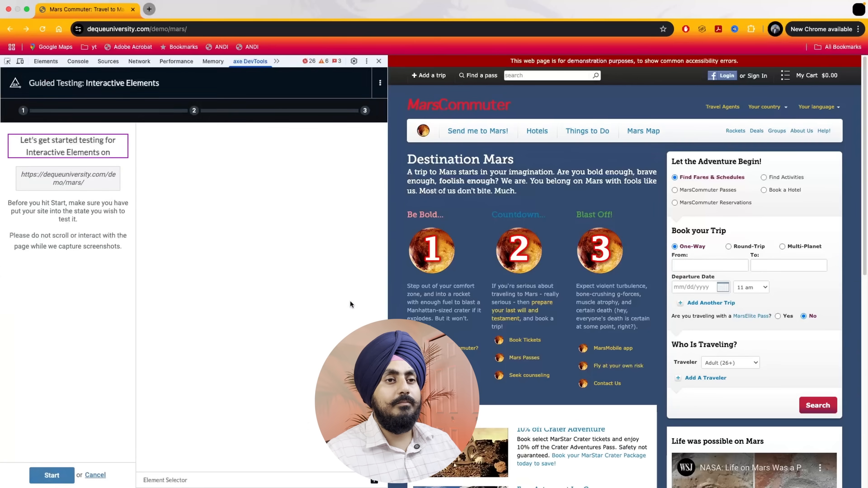
click(51, 475)
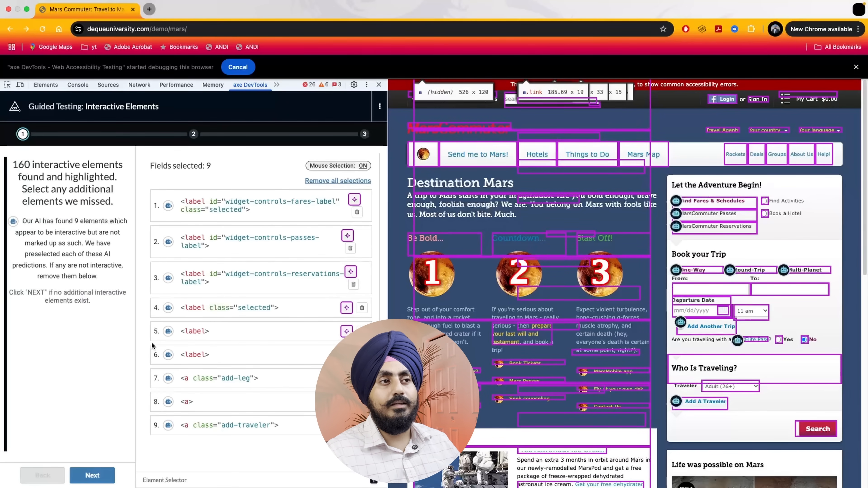
click(92, 475)
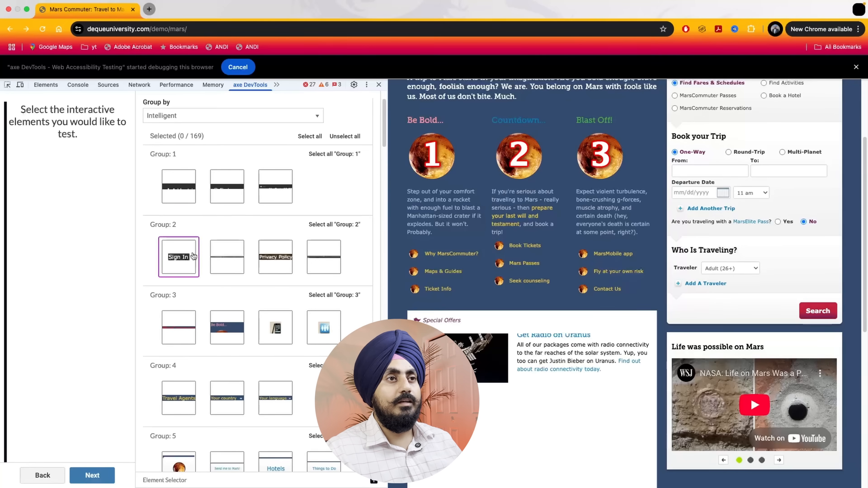
Group the interactive elements by Role and choose only the Sign In link for validation
click(204, 115)
click(201, 129)
scroll(260, 144, down, 3)
click(323, 150)
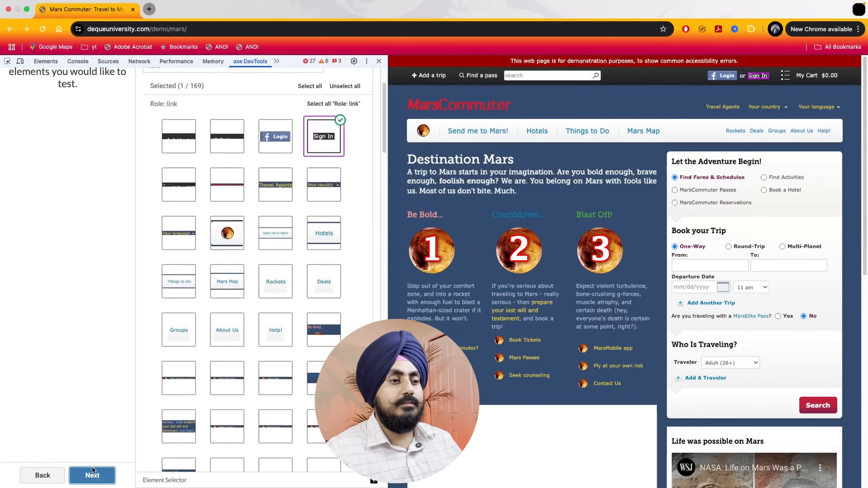
click(90, 475)
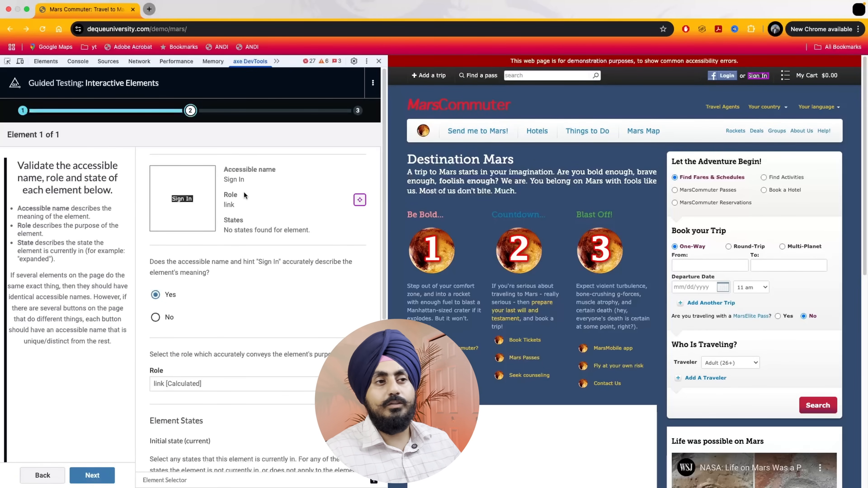
Answer No for the Sign In accessible name with accordion as its role, and finish the test to save it
click(162, 318)
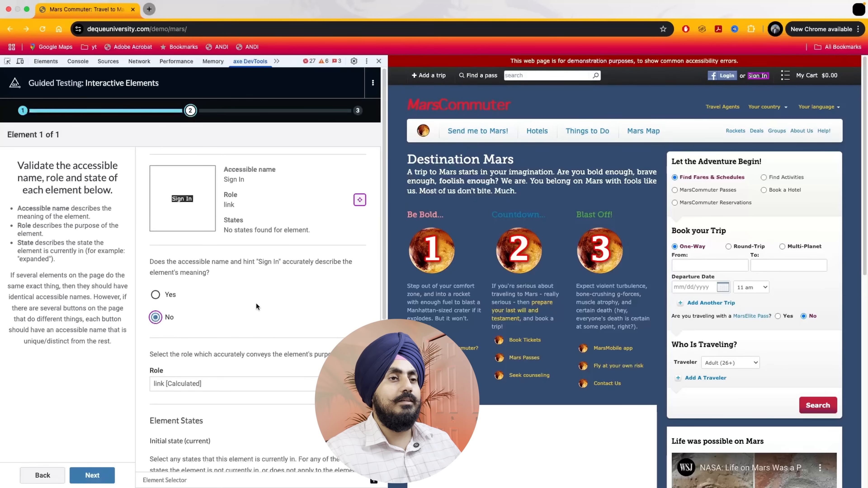
scroll(257, 302, down, 6)
click(171, 177)
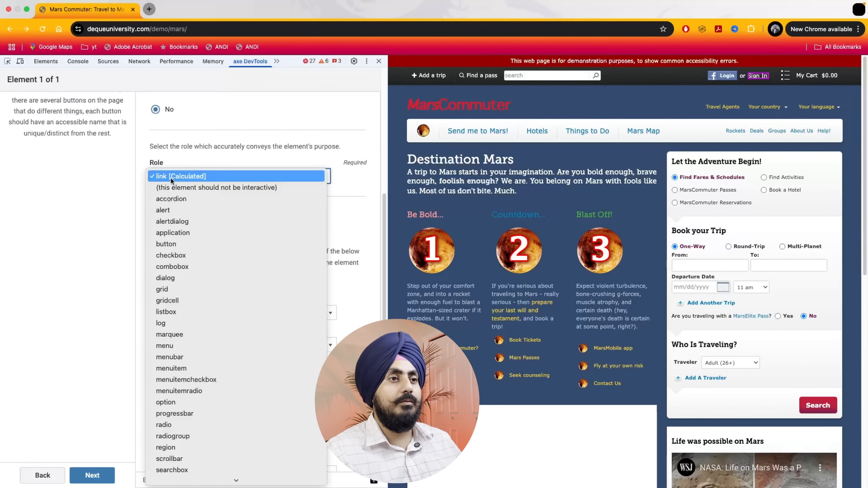
click(177, 196)
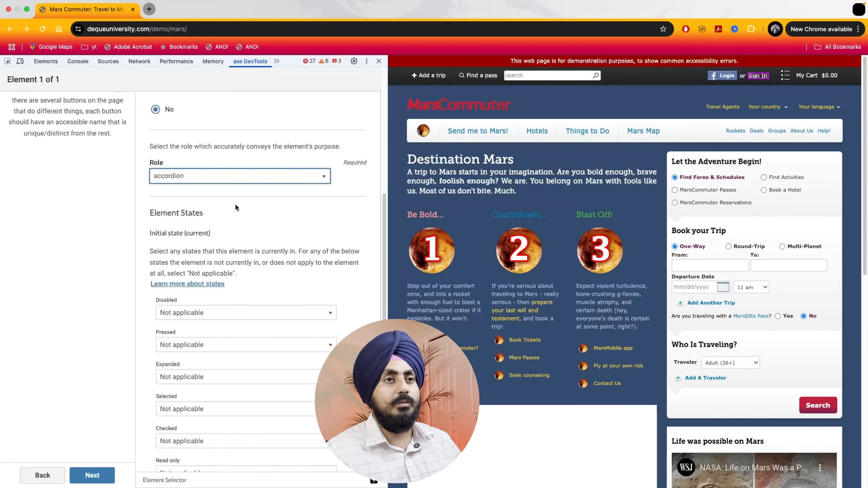
click(105, 483)
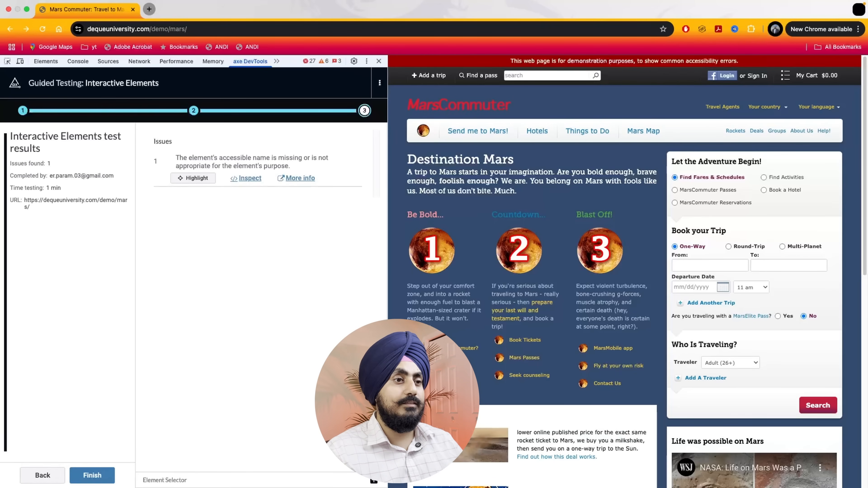
click(106, 484)
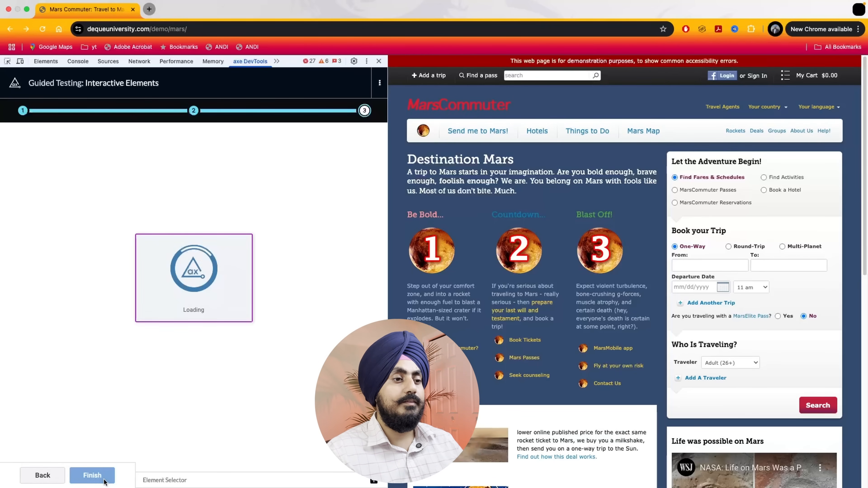
Start an Images guided test and choose only the My Cart list icon in Group 3 for testing
scroll(139, 382, down, 5)
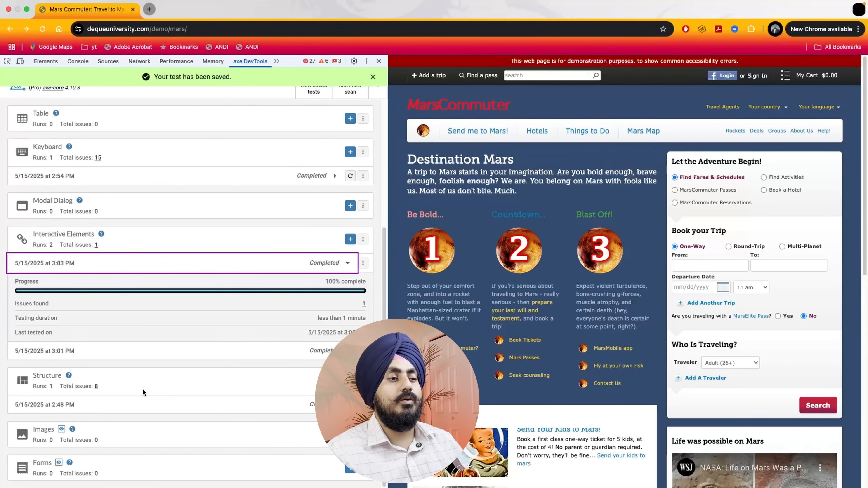
click(350, 434)
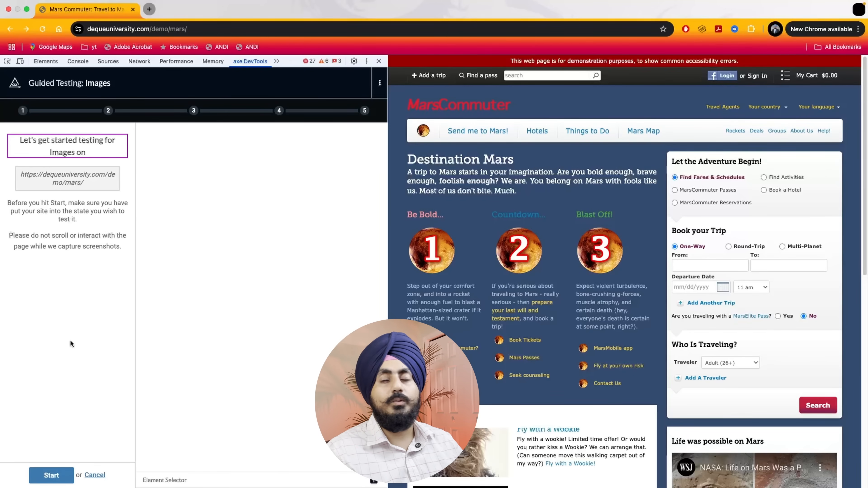
click(59, 476)
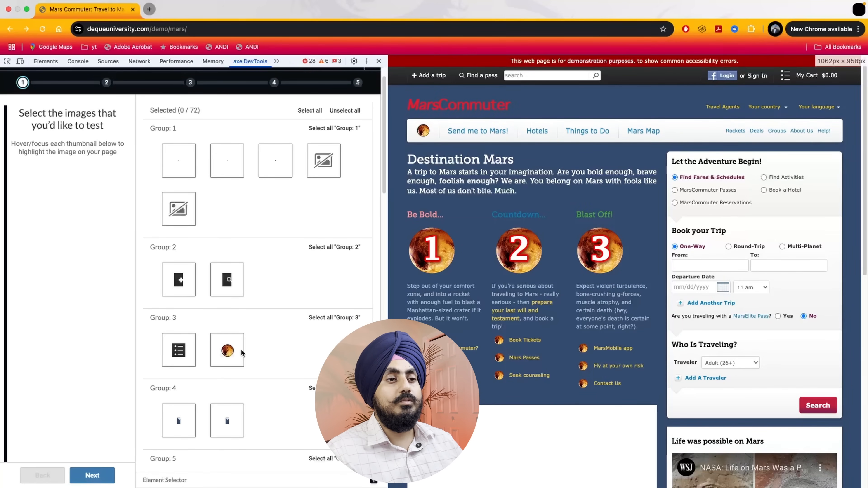
click(184, 352)
click(184, 352)
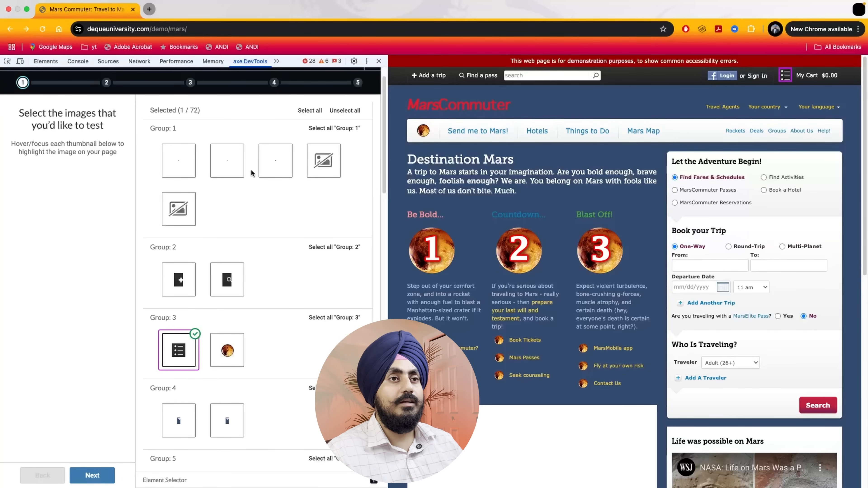
click(86, 475)
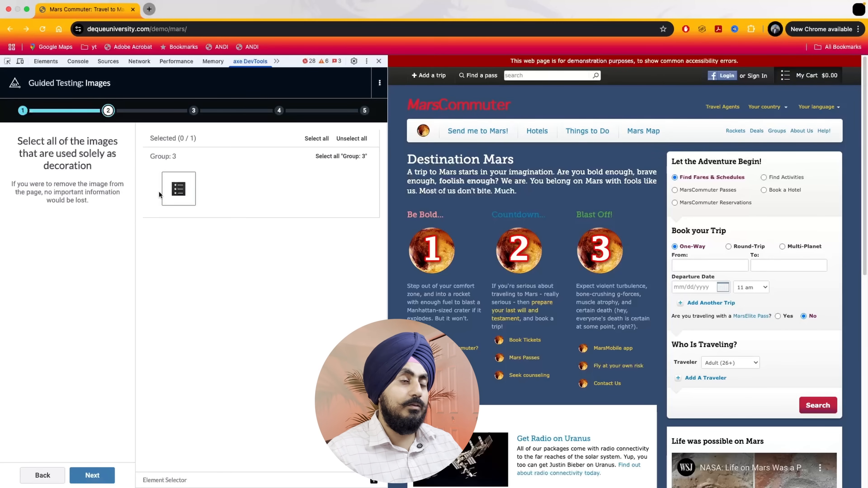
Leave the cart icon unselected as decorative and as containing informative text, and keep Yes for its accessible text
click(91, 475)
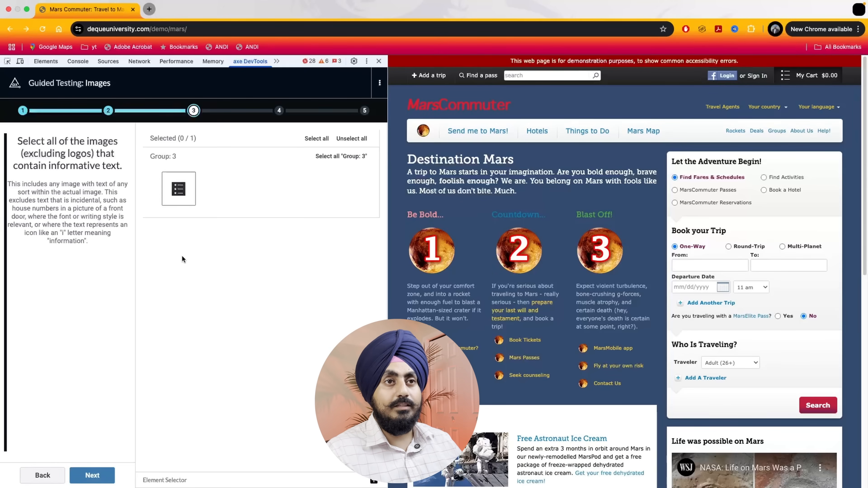
click(95, 474)
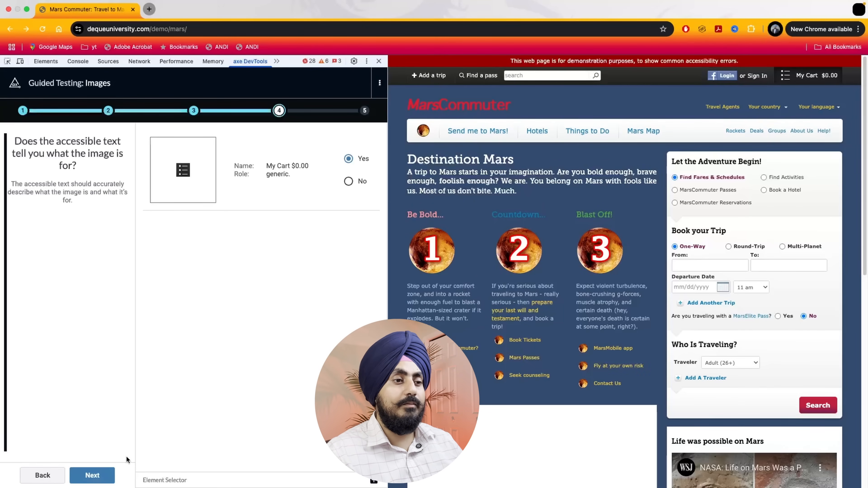
click(106, 477)
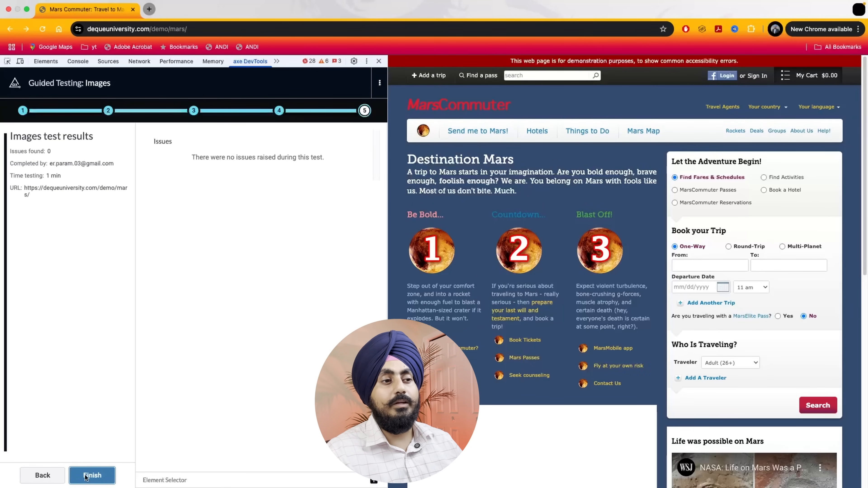
Return to the accessible text question, change the cart icon's answer to No, and finish the Images test to save it
click(55, 476)
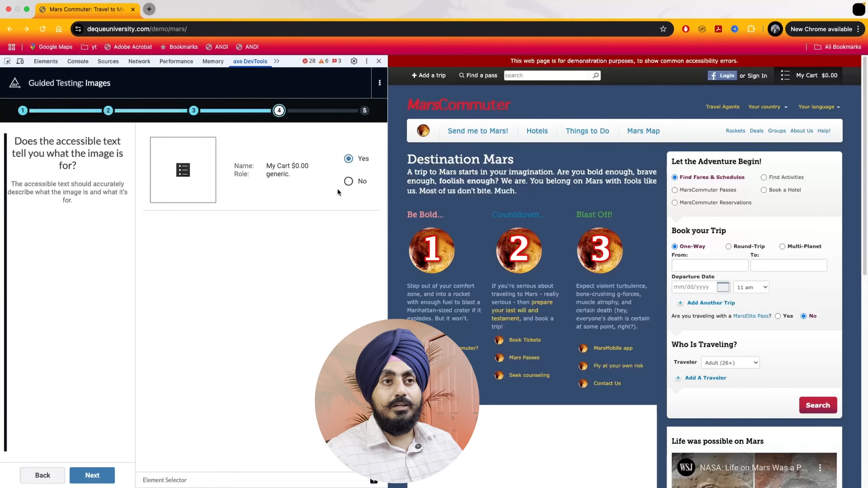
click(348, 182)
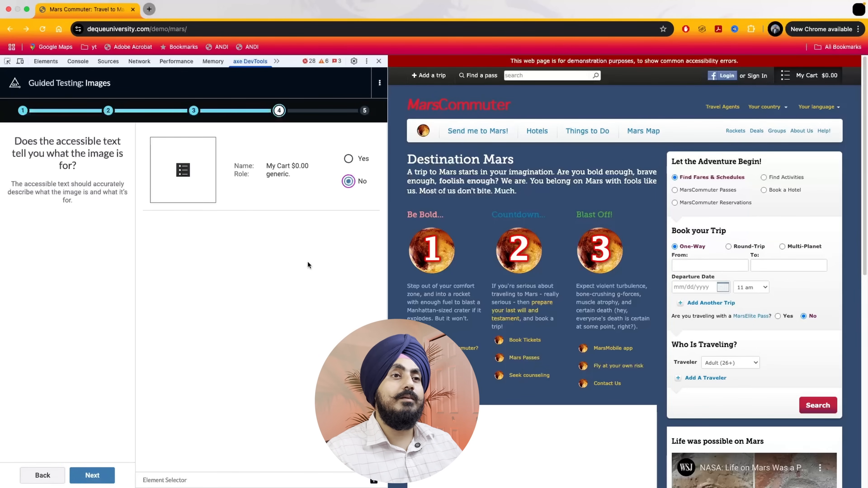
click(97, 475)
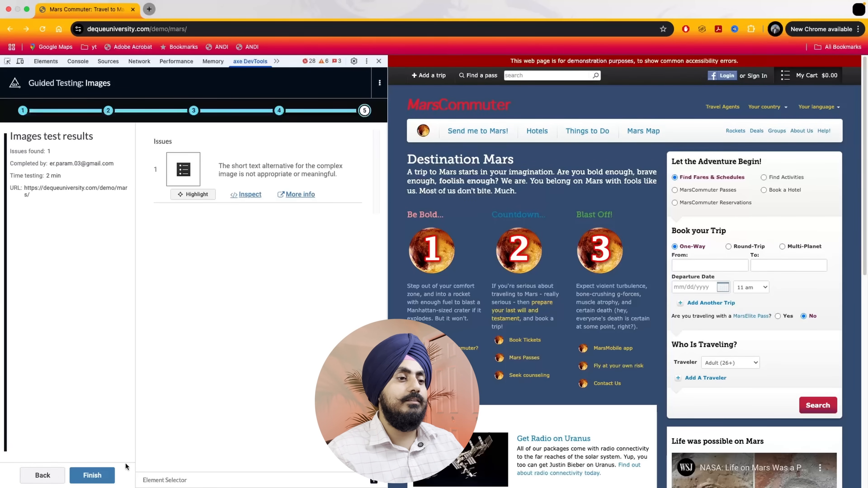
click(107, 479)
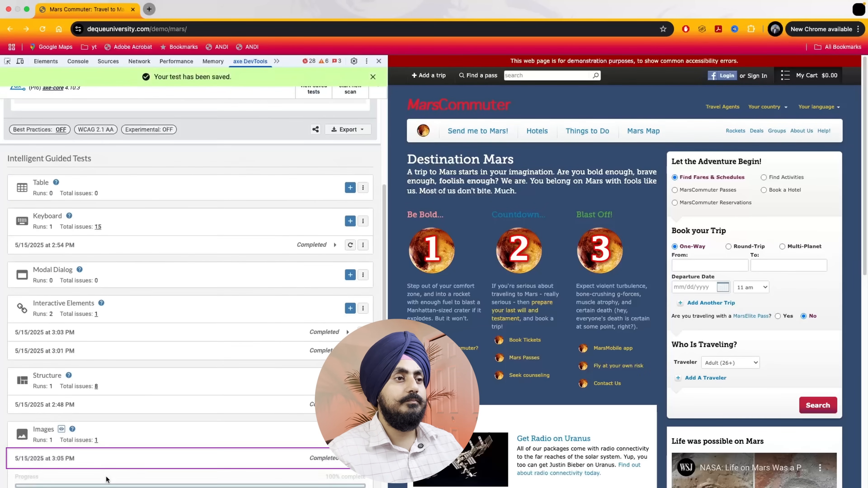
Start a Forms guided test and choose Form 2 as the form to test
scroll(153, 376, down, 3)
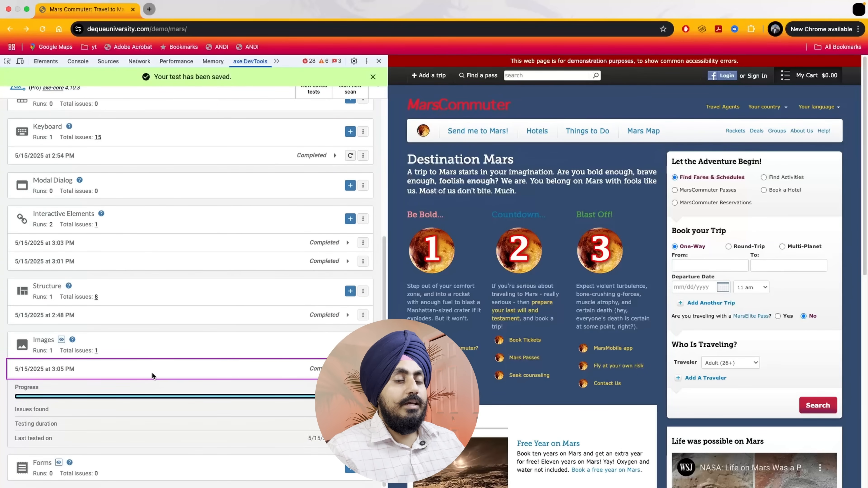
click(349, 468)
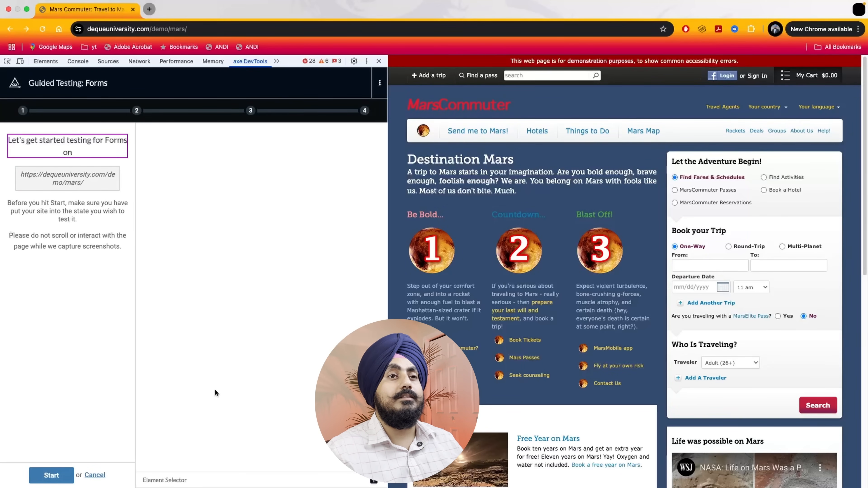
click(51, 476)
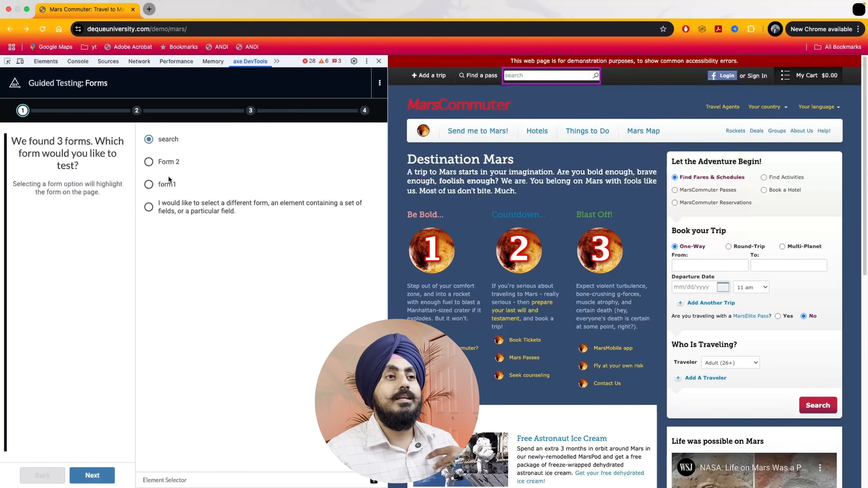
click(170, 161)
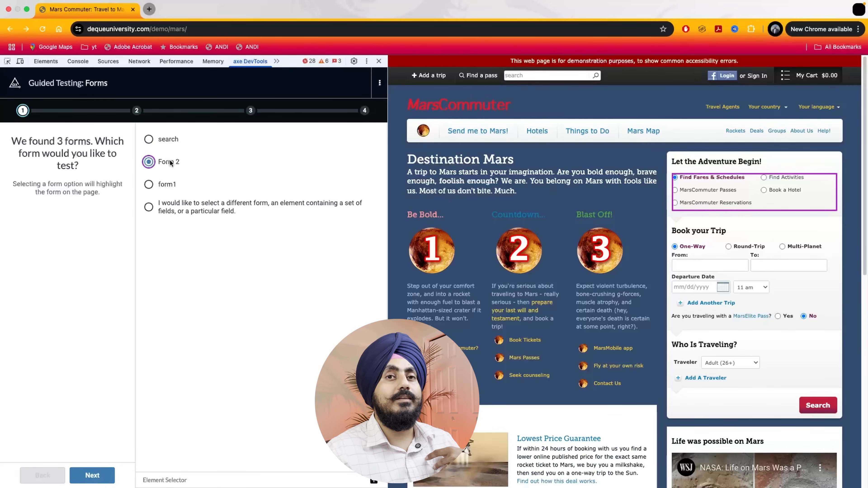
Choose form1 as the form to test and continue to the questions about its fields
click(170, 184)
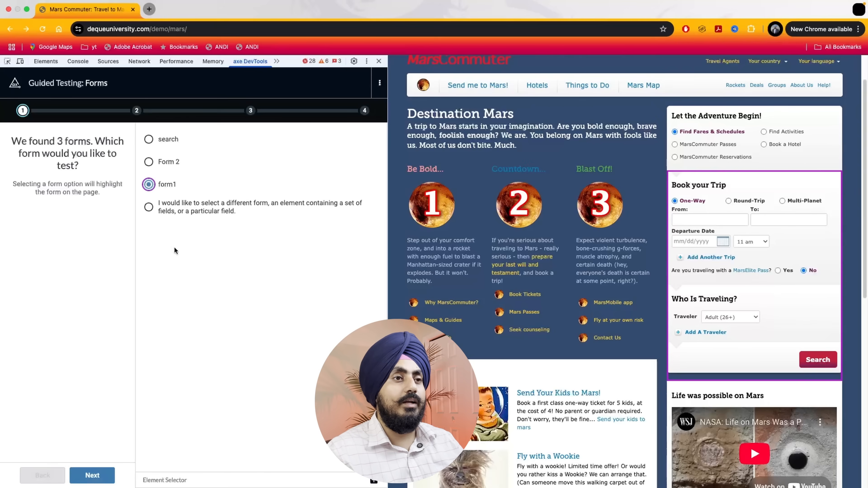
click(97, 476)
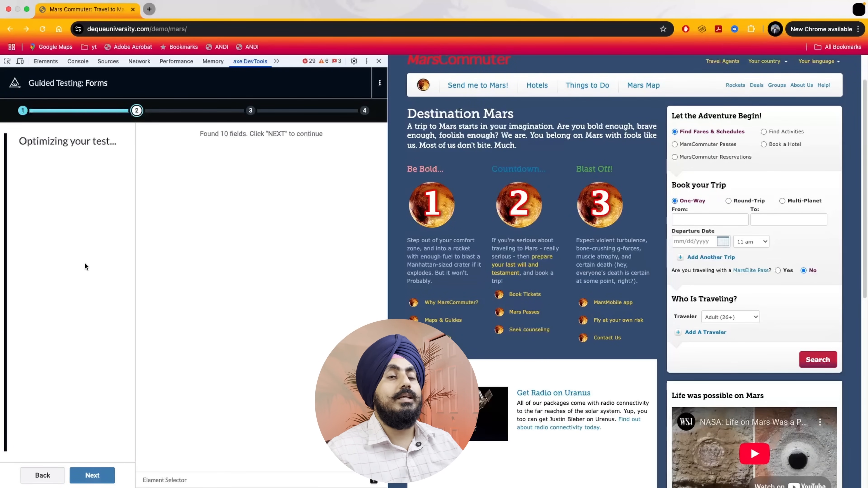
click(85, 475)
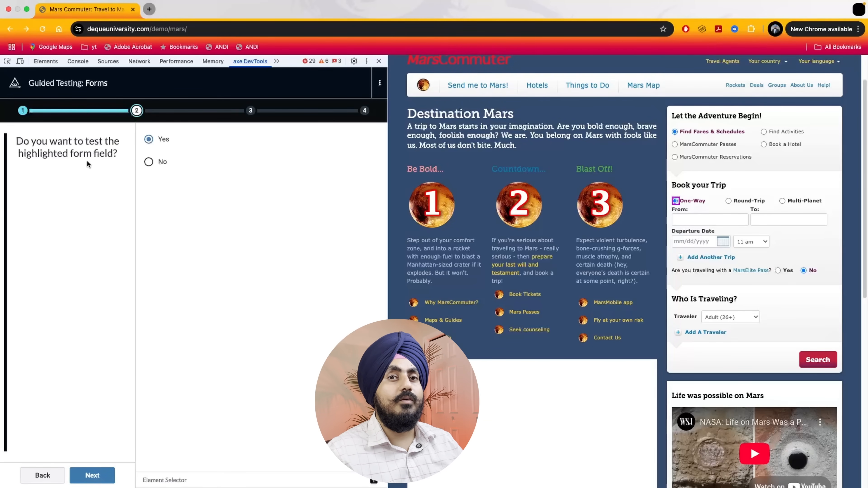
Include the One-Way field in the test, and answer Yes to its trip-type options being a group and having individual labels
click(102, 474)
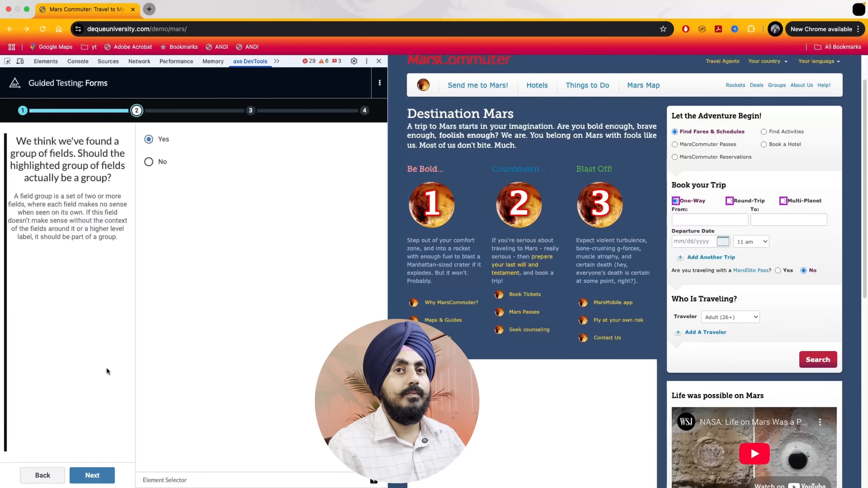
click(92, 475)
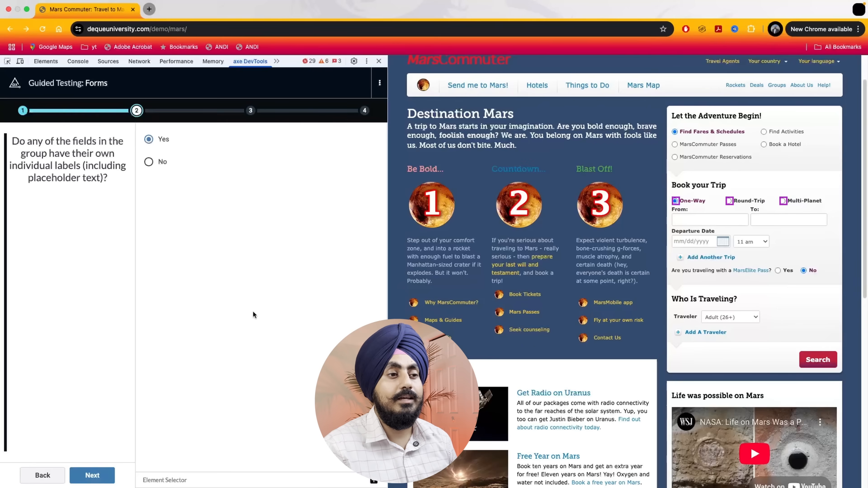
click(98, 475)
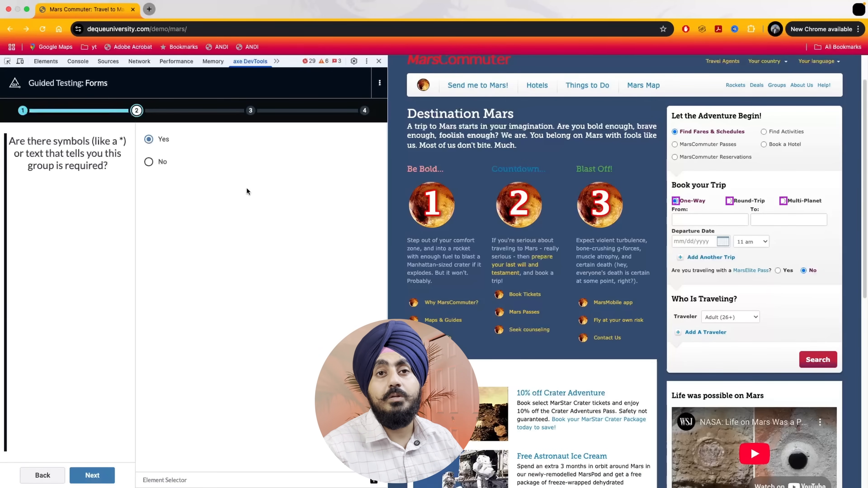
Answer No to the trip-type group having a required indicator and to an error showing when it is submitted blank
click(149, 162)
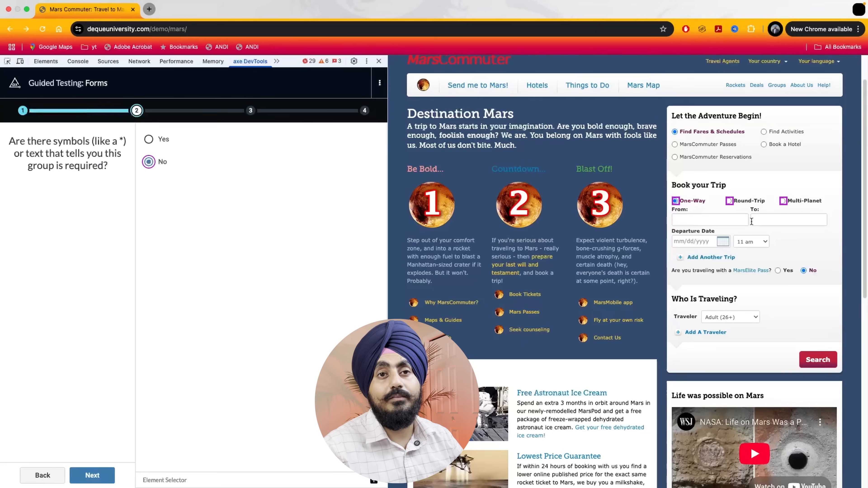
click(86, 474)
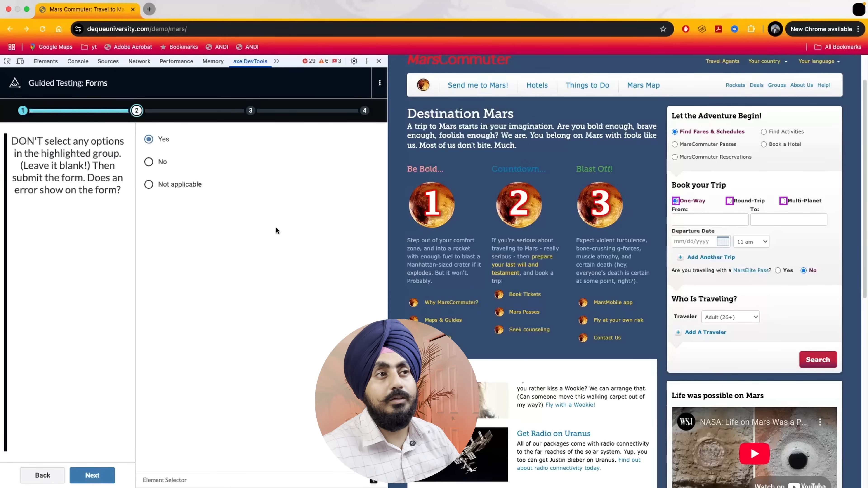
click(152, 163)
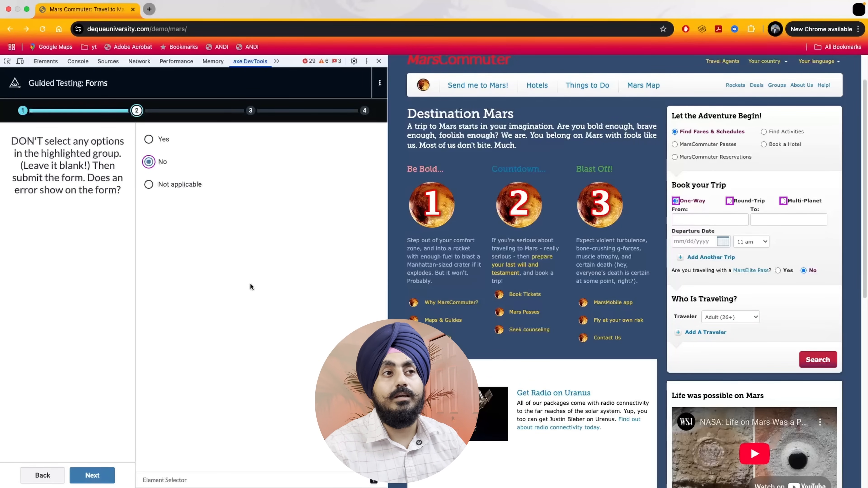
click(89, 477)
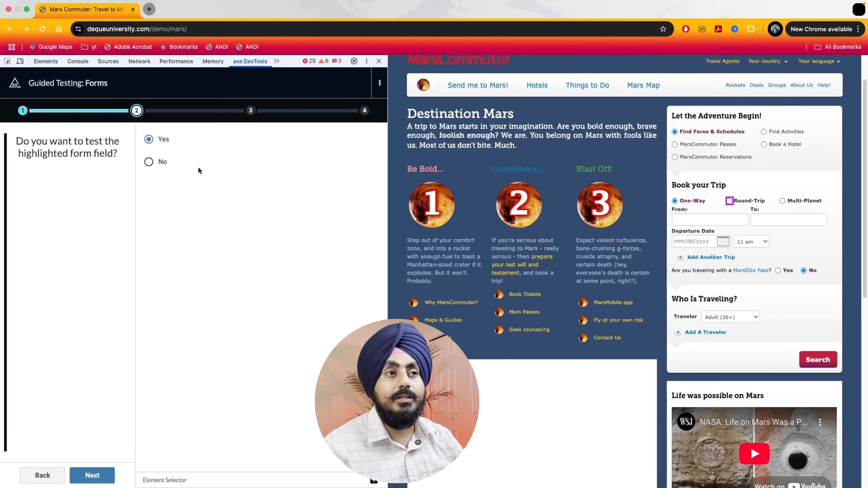
Exclude the Round-Trip and Multi-Planet fields from testing
click(149, 162)
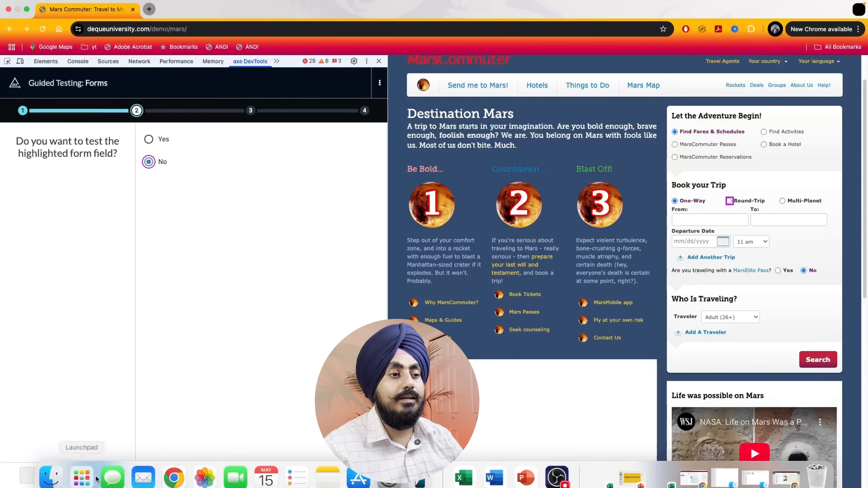
click(94, 474)
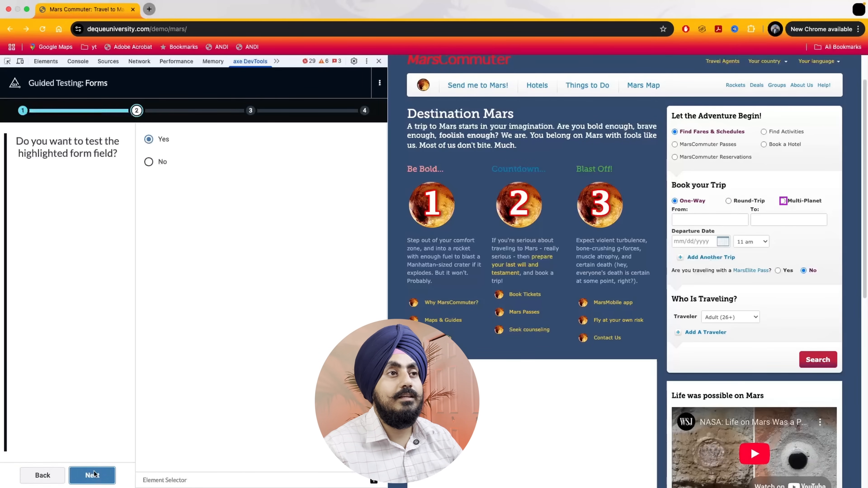
click(149, 162)
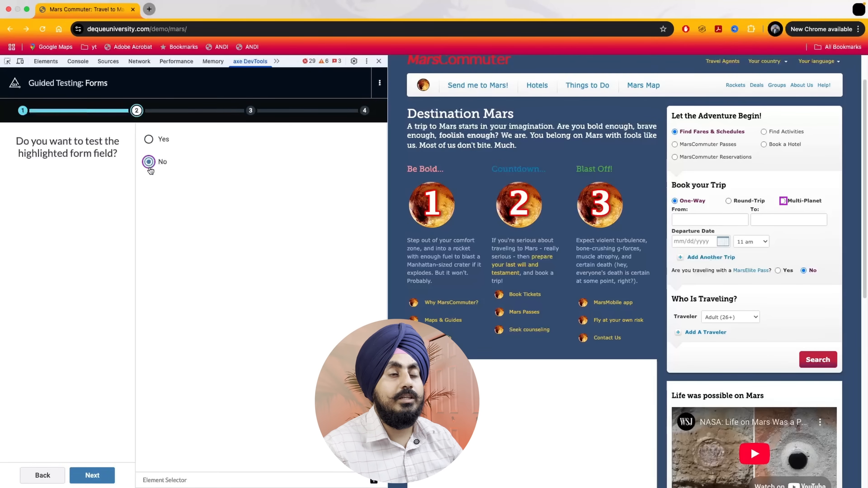
click(98, 474)
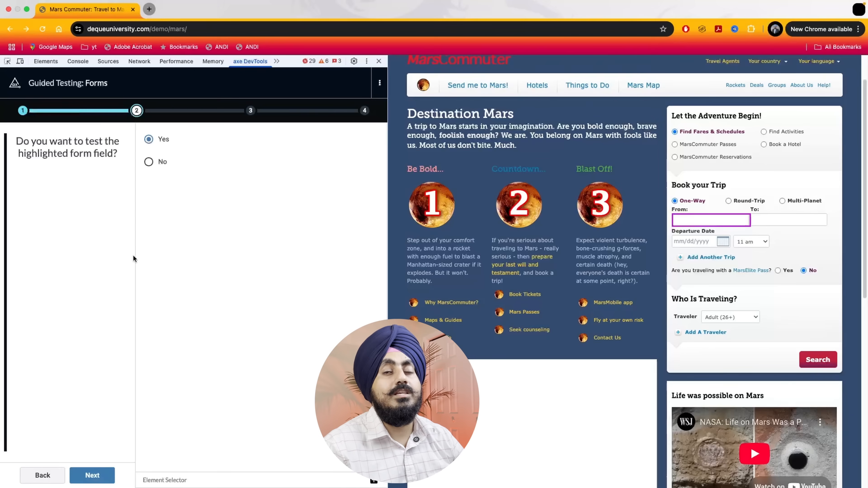
Include the From field in the test and mark it as not part of a group of related fields
click(96, 481)
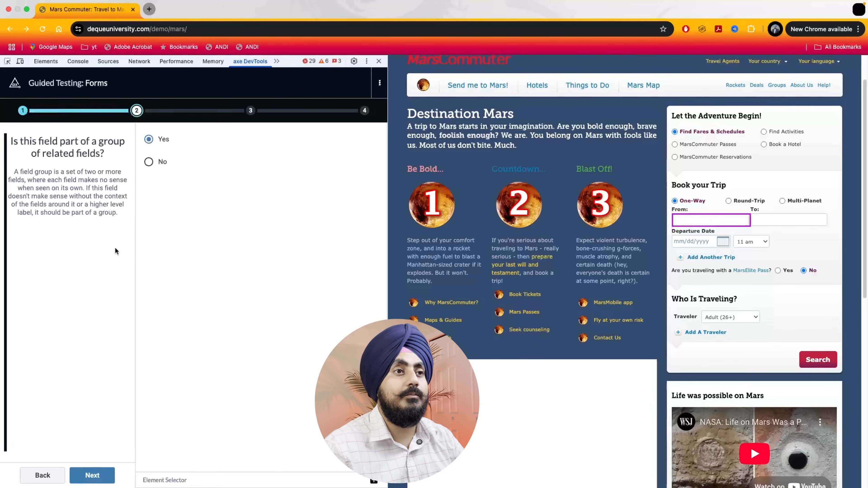
click(154, 163)
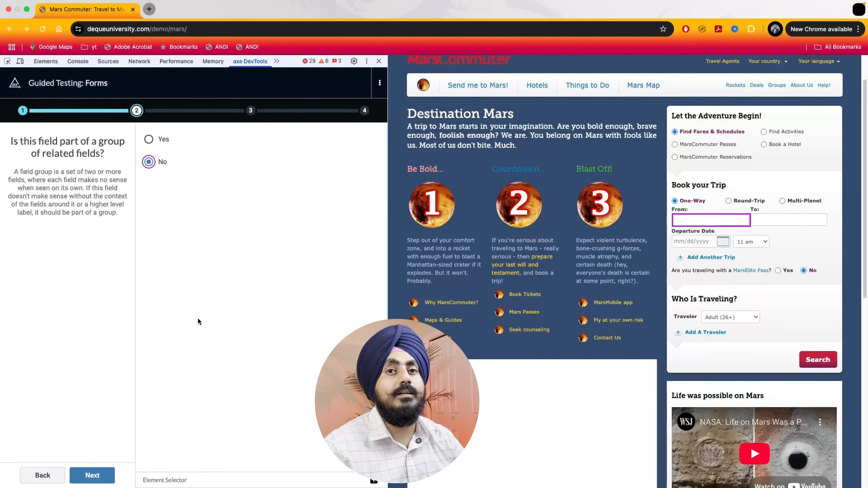
click(88, 476)
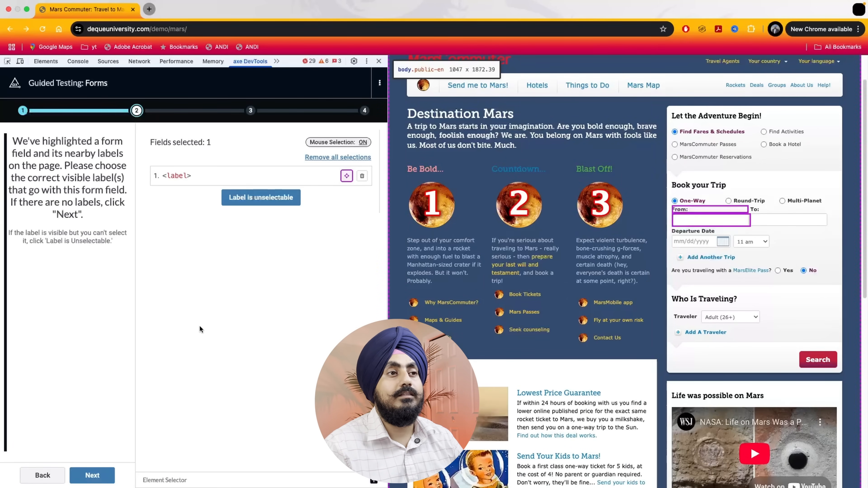
Keep the selected label for the From field, answering No to it staying visible and Yes to it describing the field accurately
click(109, 474)
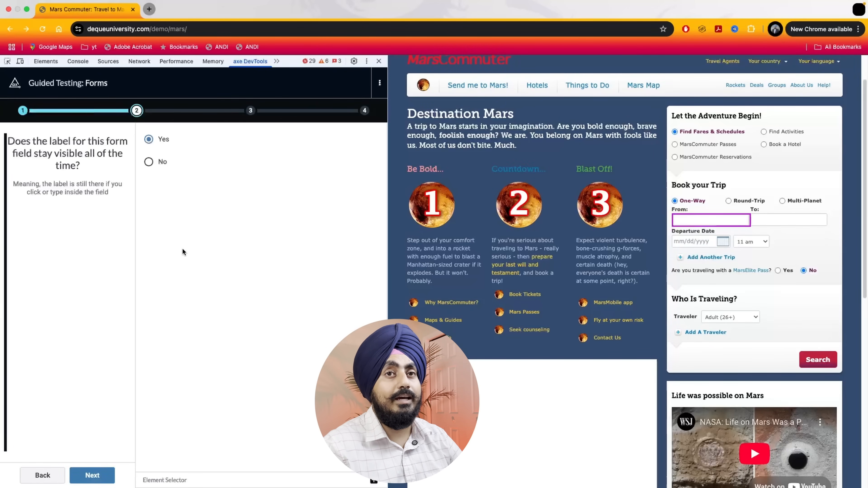
click(149, 162)
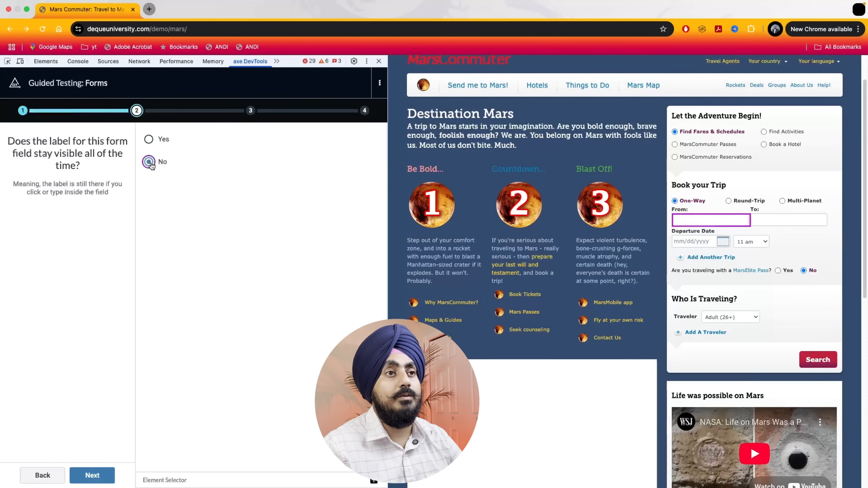
click(100, 480)
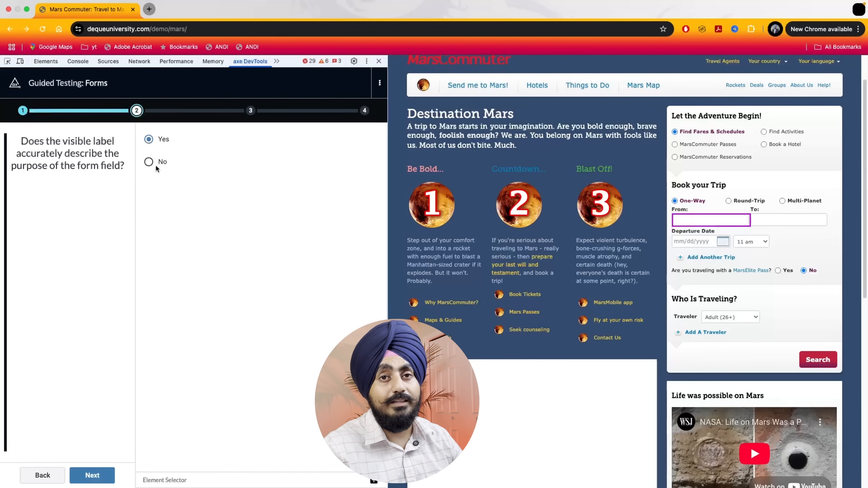
click(84, 474)
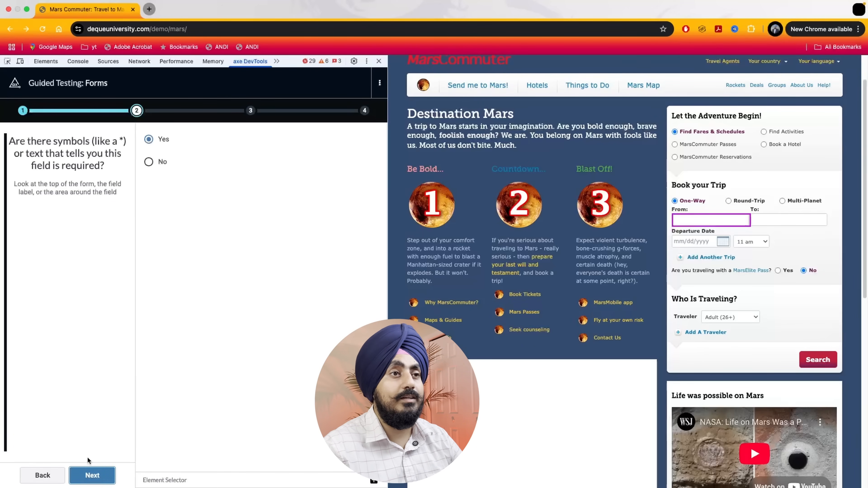
Answer No to the From field having a required indicator and No to the question that follows it
click(148, 162)
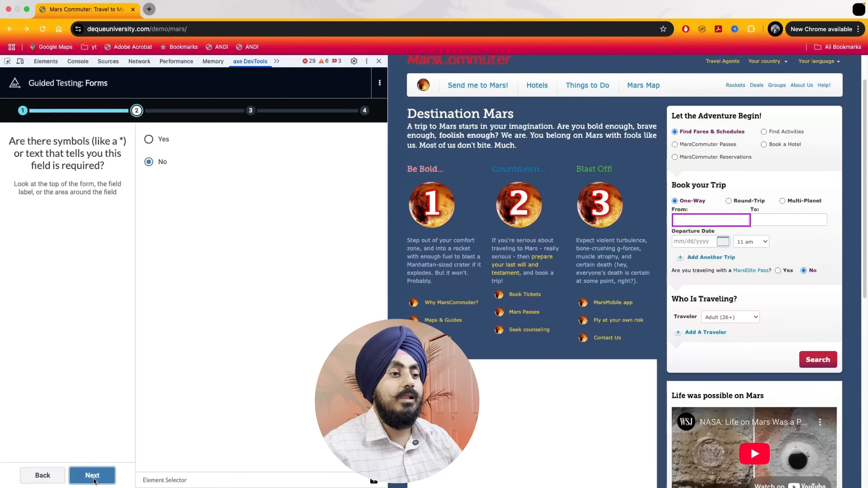
click(97, 470)
click(148, 162)
click(94, 476)
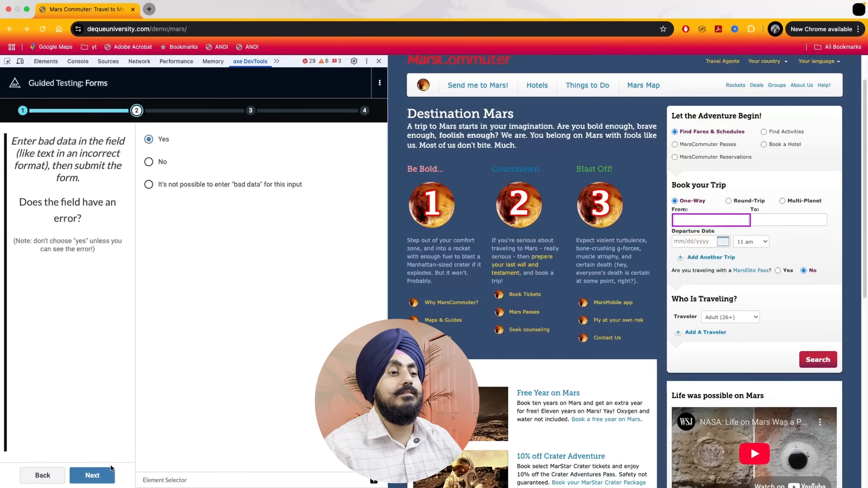
Answer Yes to the From field showing a bad-data error, its instructions being understandable, and the error clearing after correction
click(103, 474)
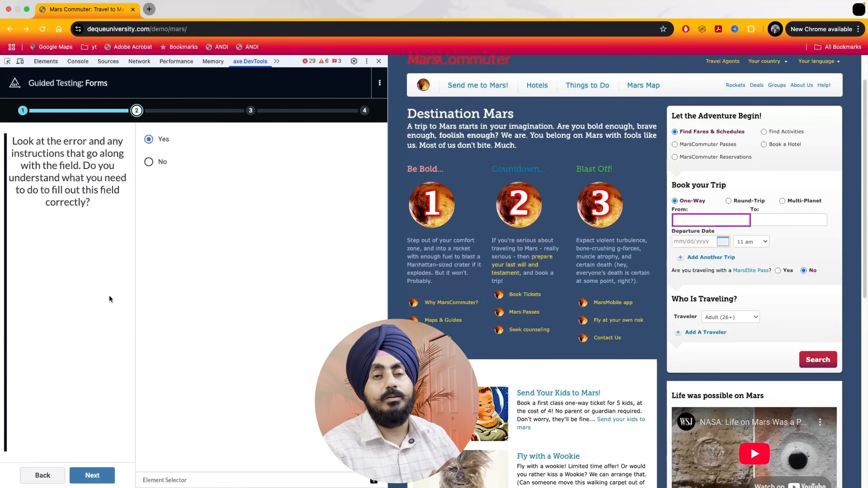
click(102, 477)
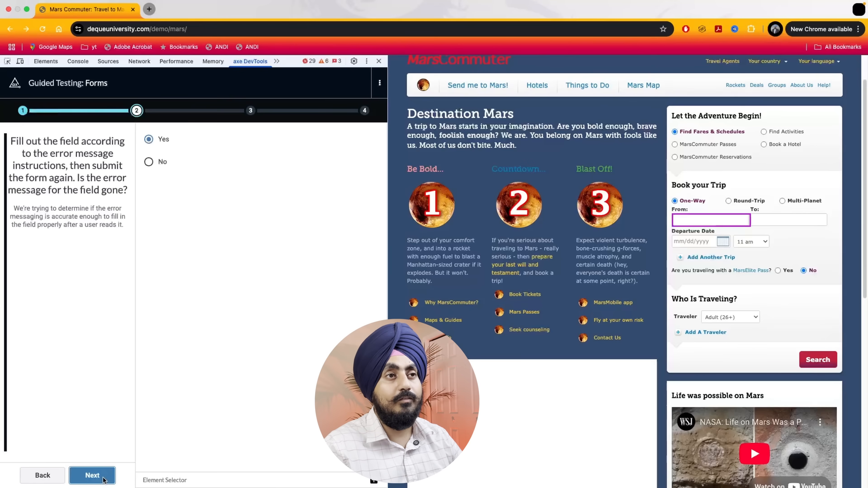
click(92, 476)
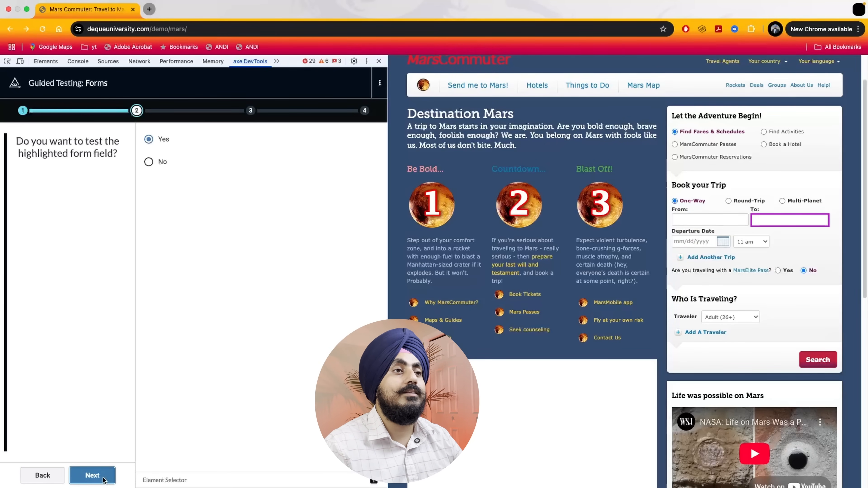
Exclude the To, Departure Date and remaining fields from testing, and leave all form submission consequences unselected
click(146, 163)
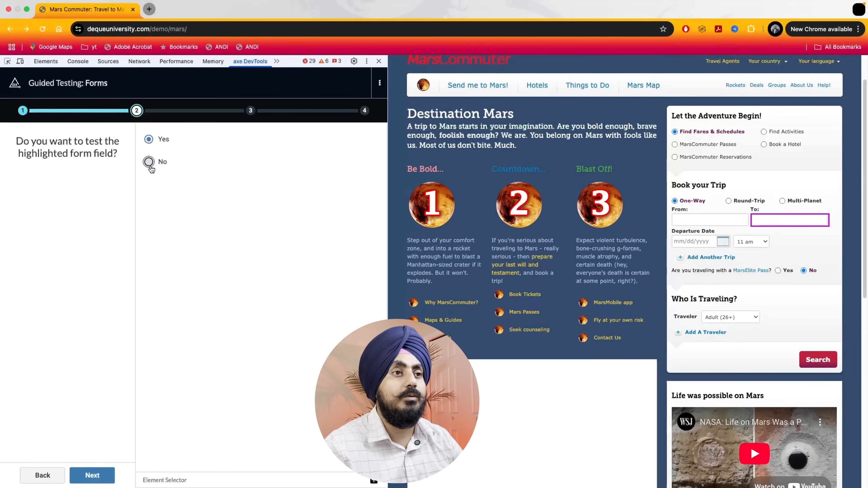
click(93, 476)
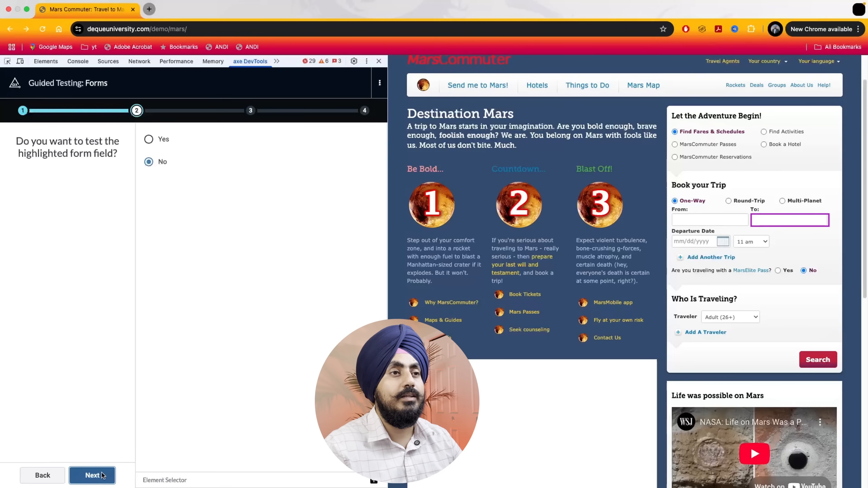
click(152, 165)
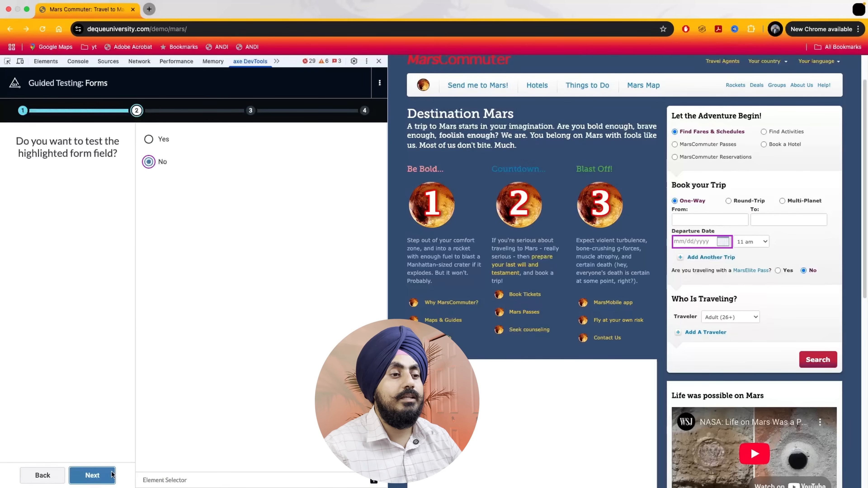
click(102, 476)
click(149, 162)
click(99, 474)
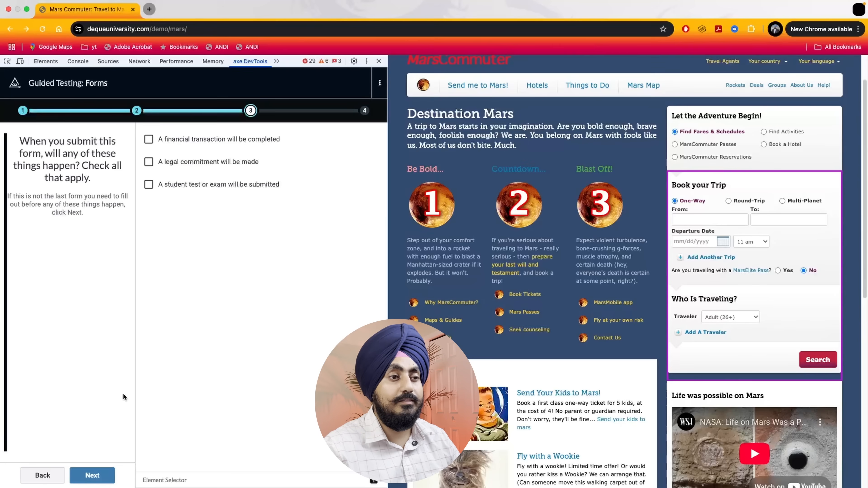
click(92, 475)
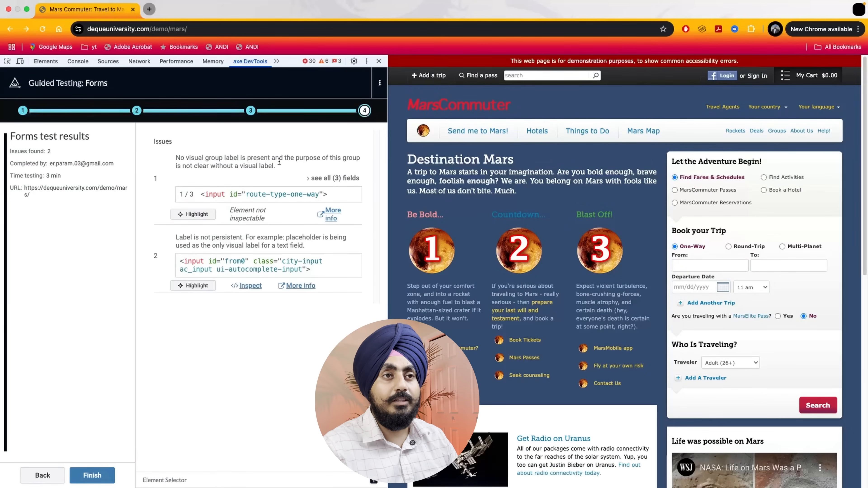
Highlight the group label and persistent label issues on the page, and finish the Forms test to save it
click(206, 214)
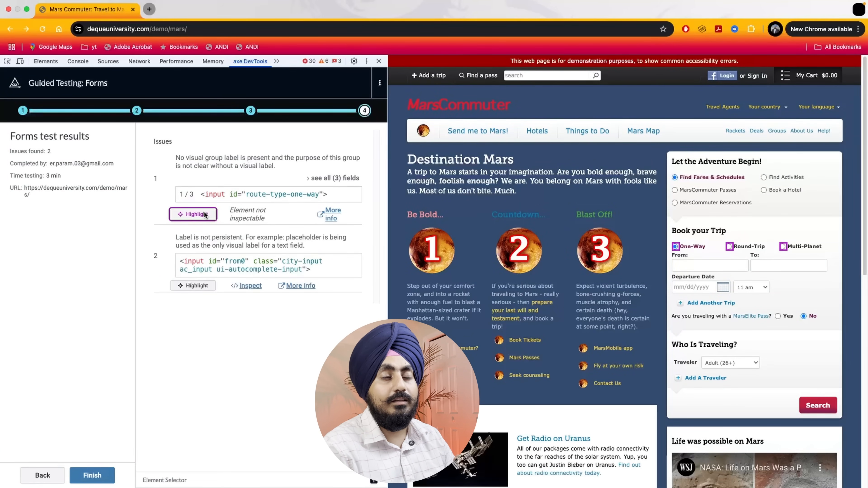
click(193, 286)
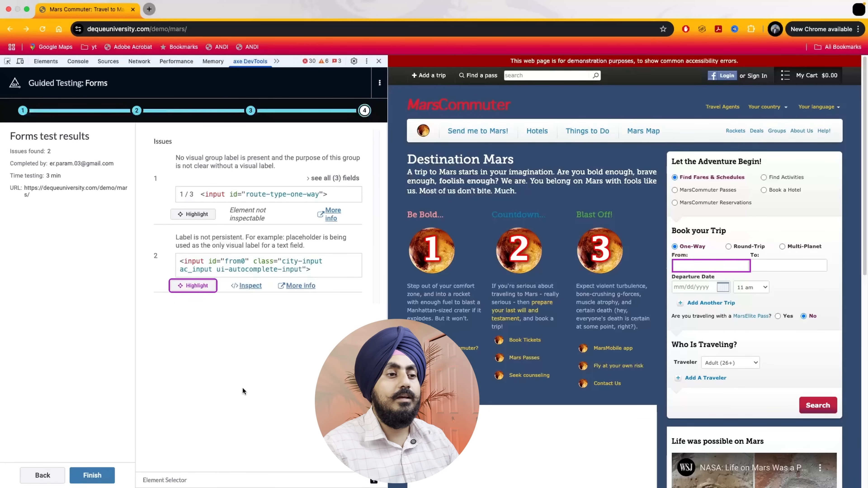
click(104, 475)
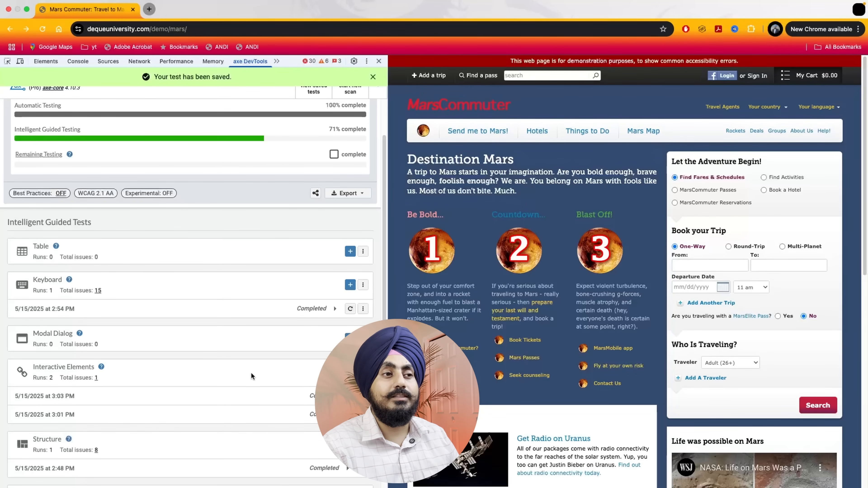
scroll(302, 169, up, 2)
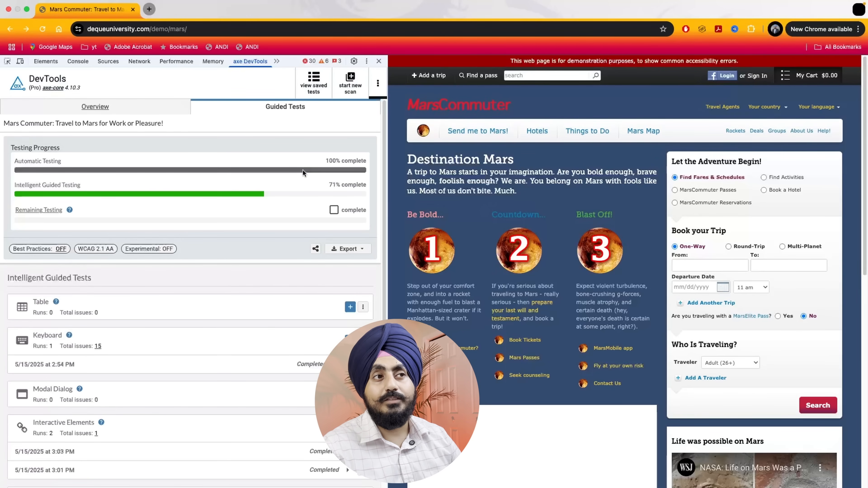
Open the saved Mars Commuter test last updated 5/15/2025 and export its issues as a CSV file
click(322, 85)
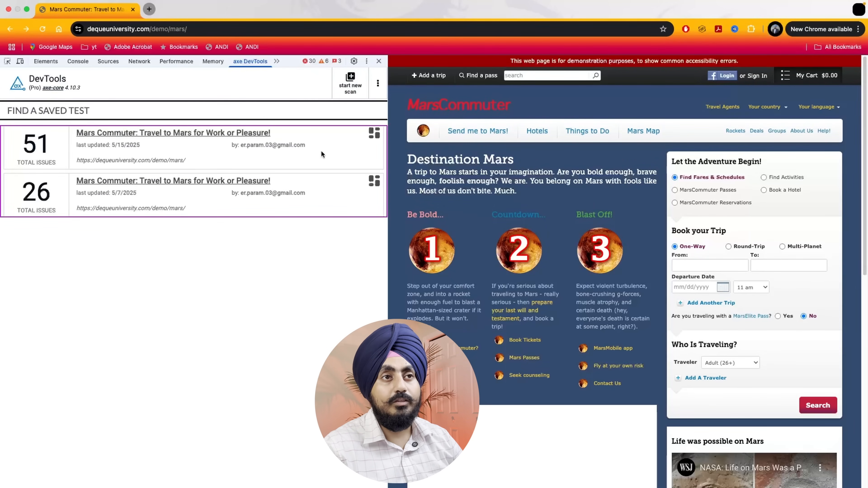
click(209, 133)
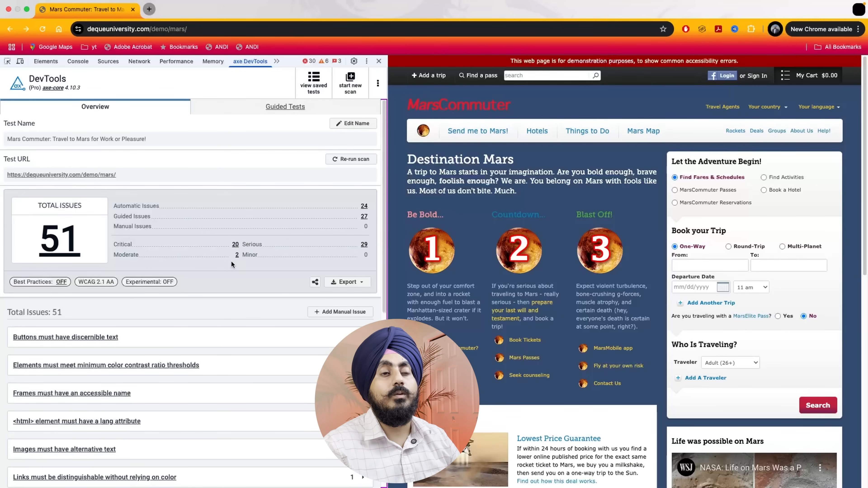
click(351, 281)
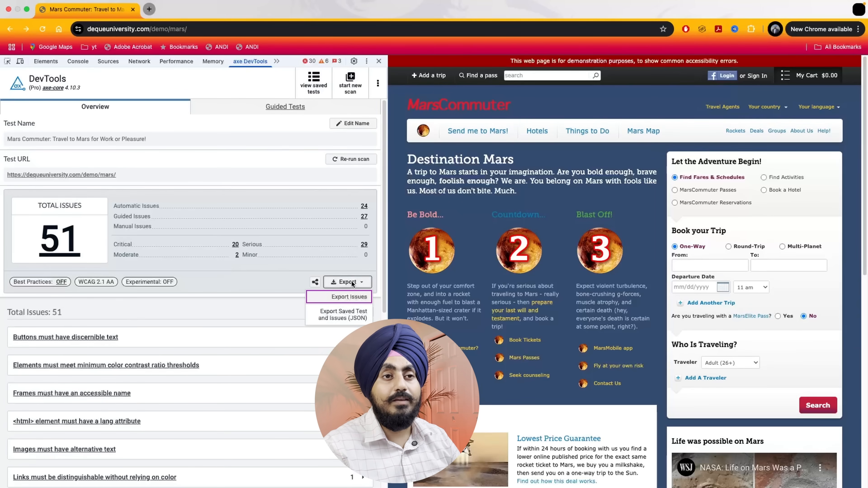
click(349, 297)
click(133, 210)
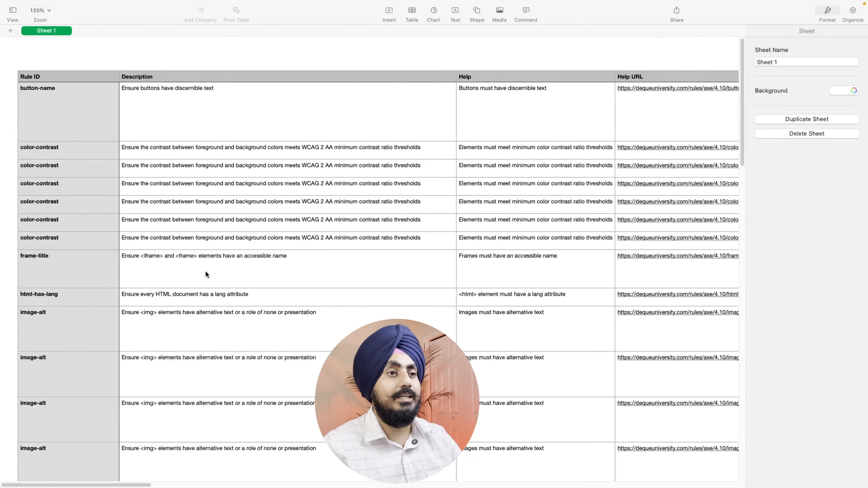
In the exported CSV in Numbers, review the first issue's Rule ID, Description, Help, Help URL, Impact, Manual and Needs Review columns
click(87, 118)
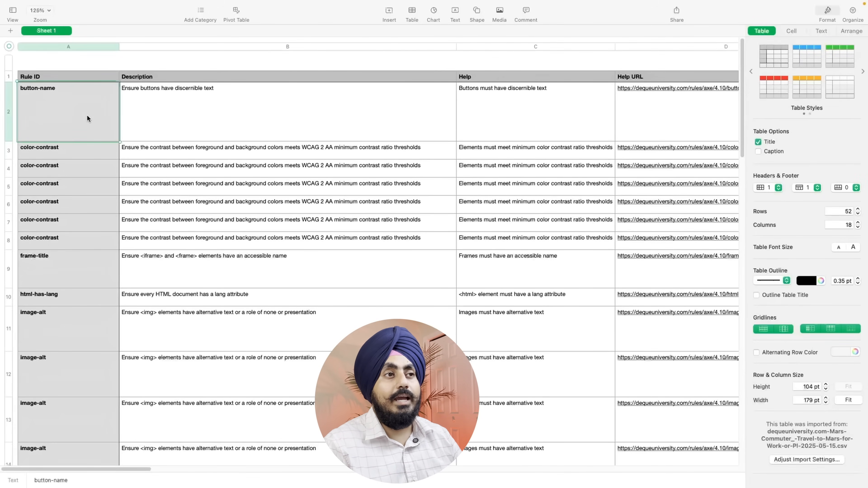
click(174, 125)
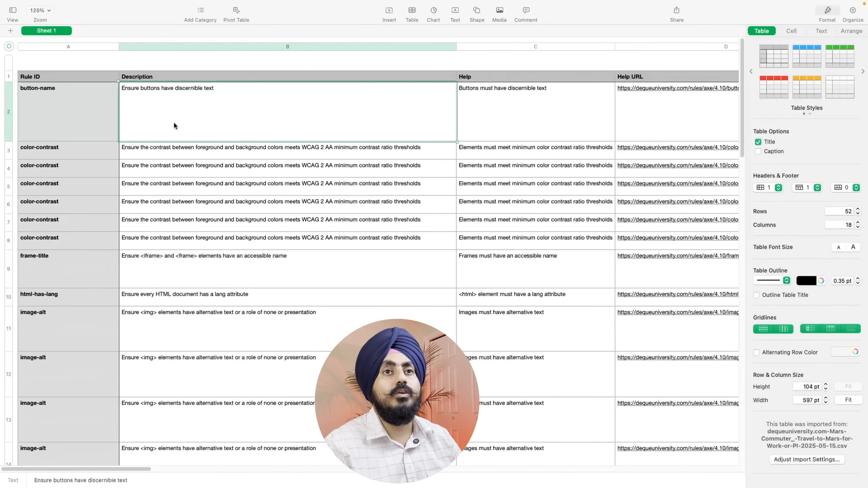
click(506, 124)
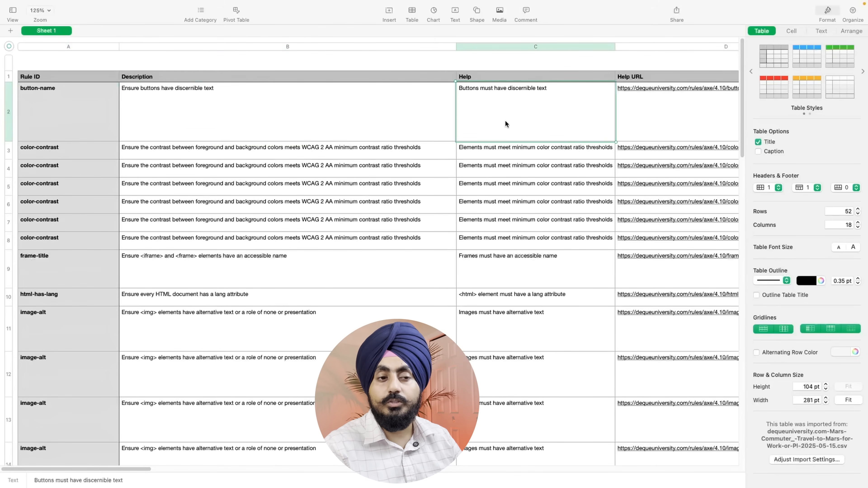
drag(118, 469, 206, 477)
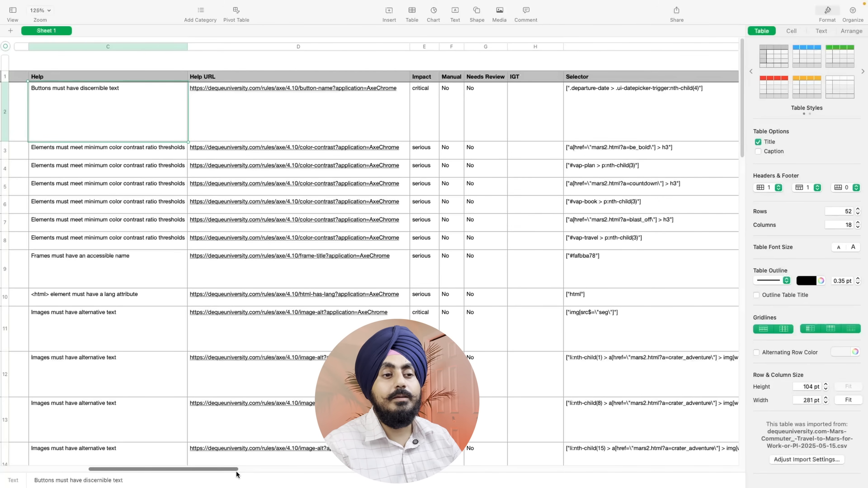
drag(237, 474, 253, 474)
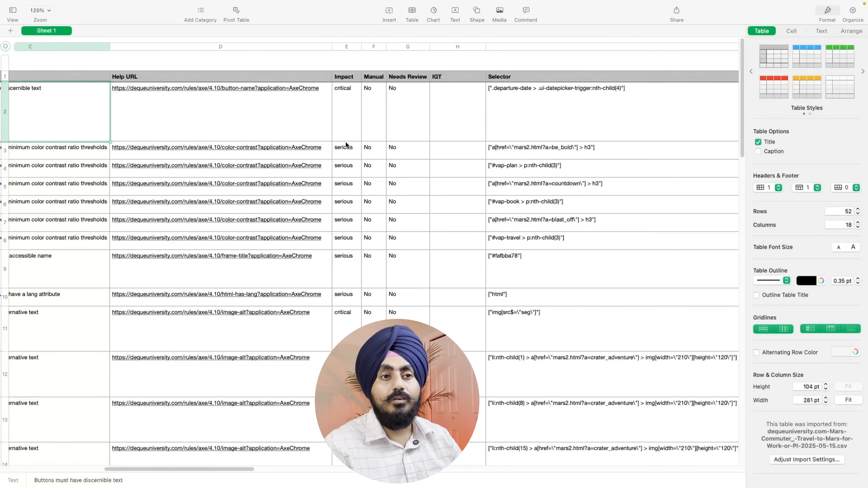
click(376, 103)
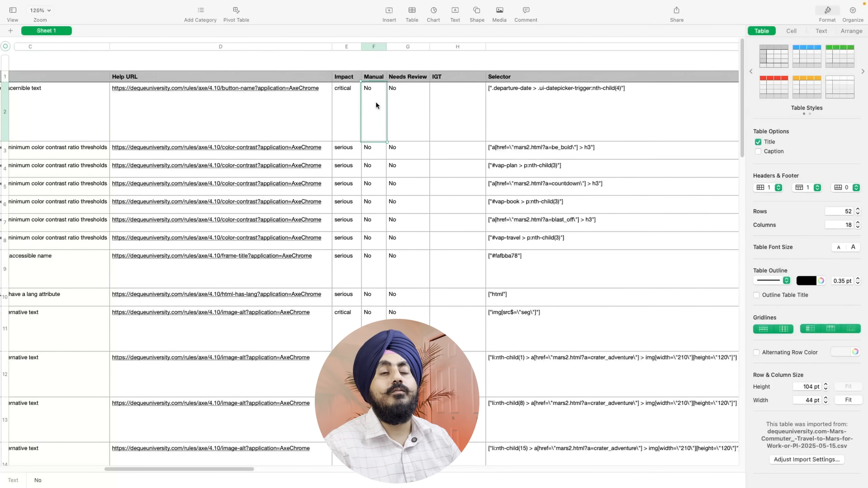
click(404, 122)
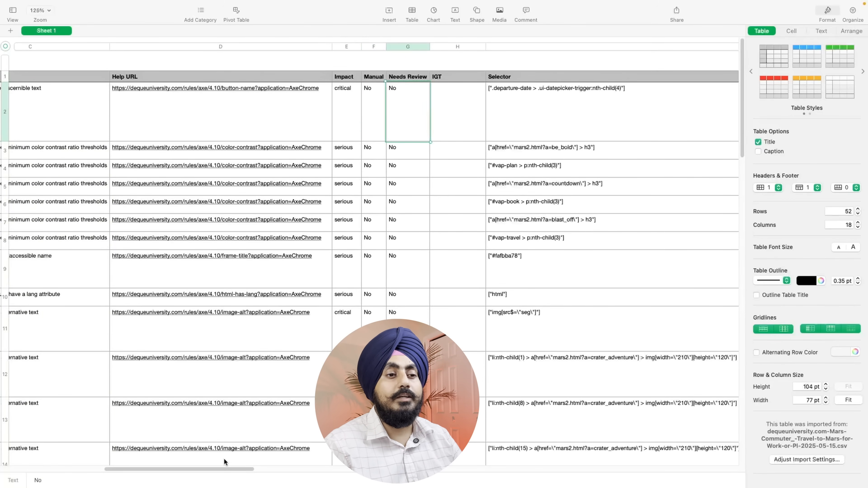
Examine the first issue's Selector, Summary and Source Code cells in the exported sheet
drag(222, 467, 295, 472)
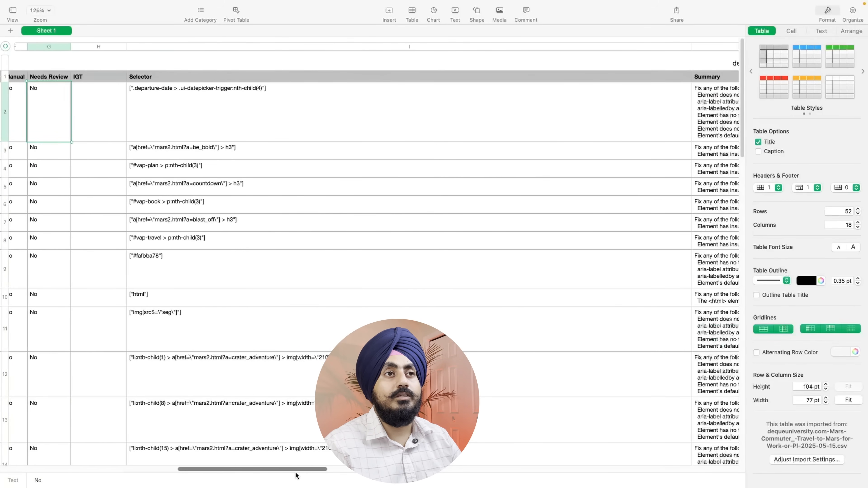
click(284, 112)
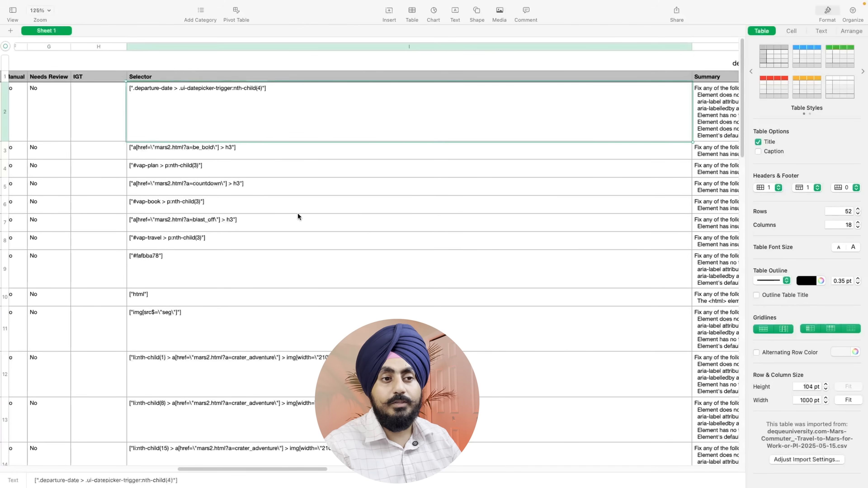
drag(295, 469, 417, 481)
click(172, 109)
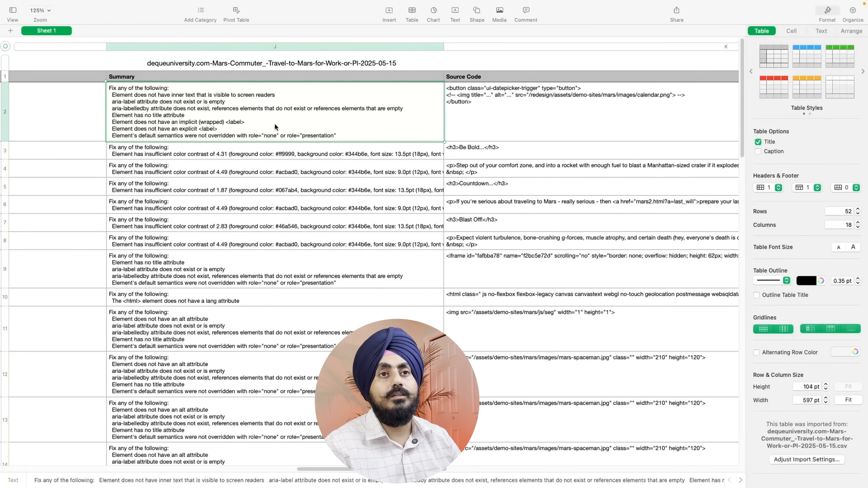
click(492, 100)
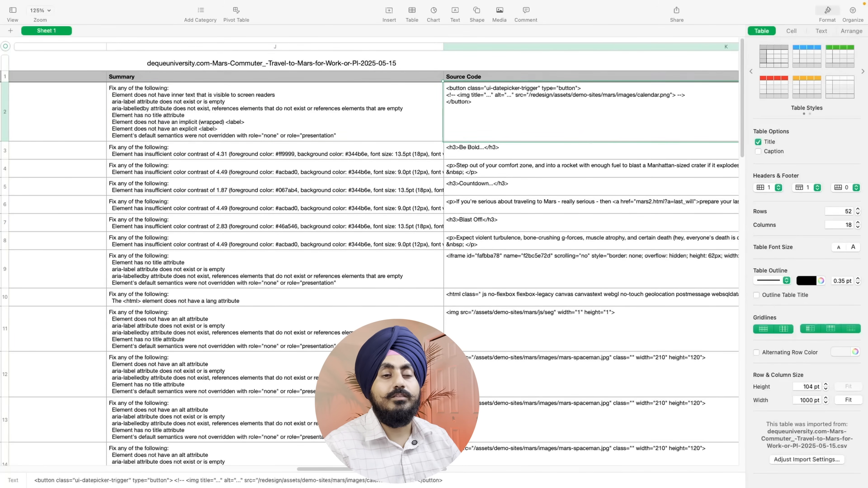
Open the first issue's Screenshot URL in Chrome to view the page capture, and return to the spreadsheet
drag(399, 469, 666, 487)
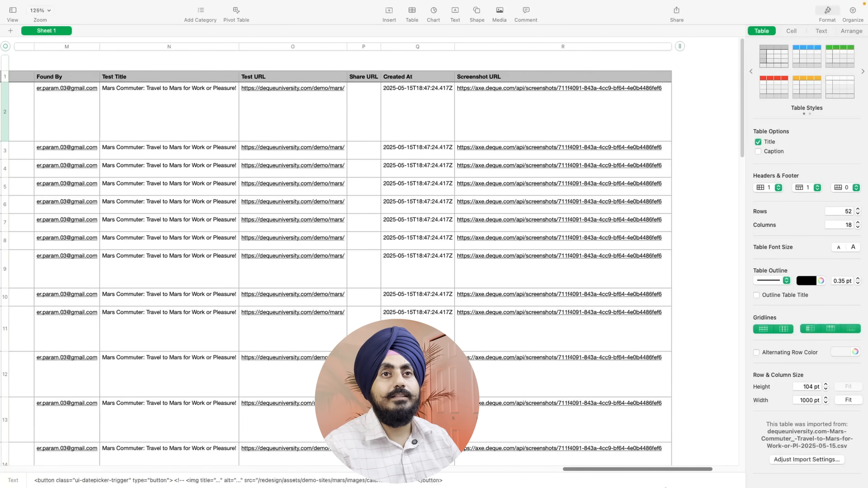
click(510, 89)
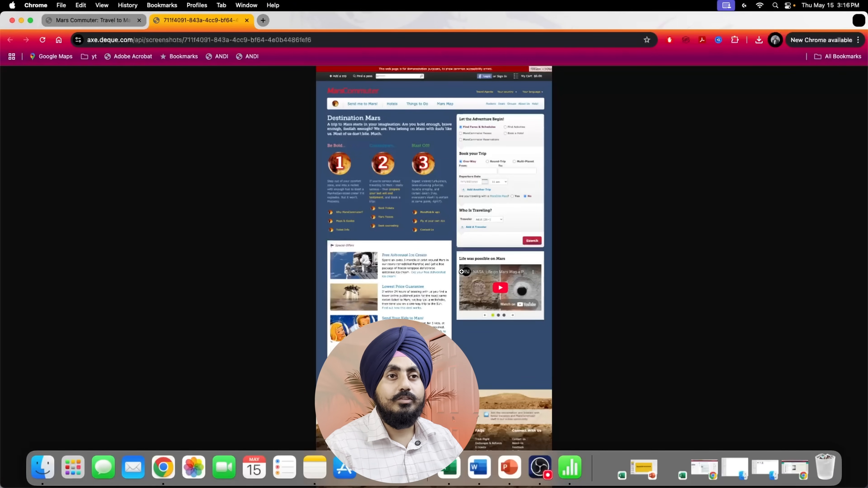
key(ctrl+Right)
Go back to the sheet's first columns and look through the issue rows below the frame-title rule
drag(608, 471, 43, 469)
click(154, 253)
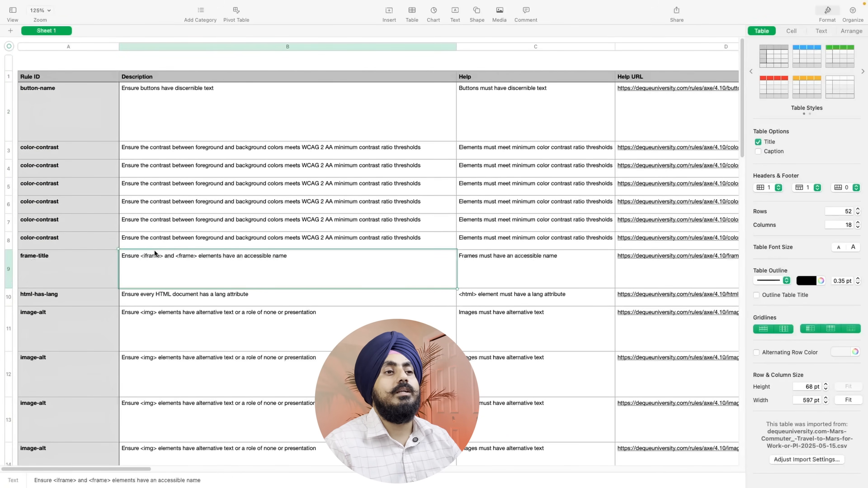
scroll(234, 302, down, 5)
scroll(234, 305, down, 2)
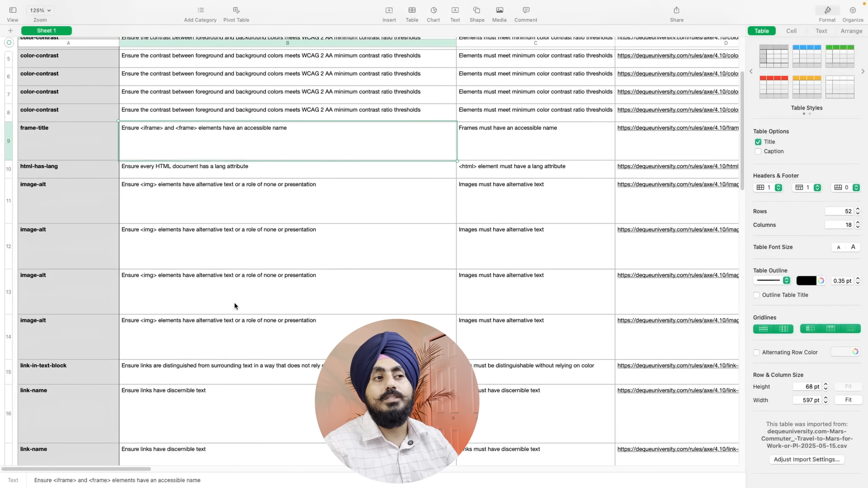